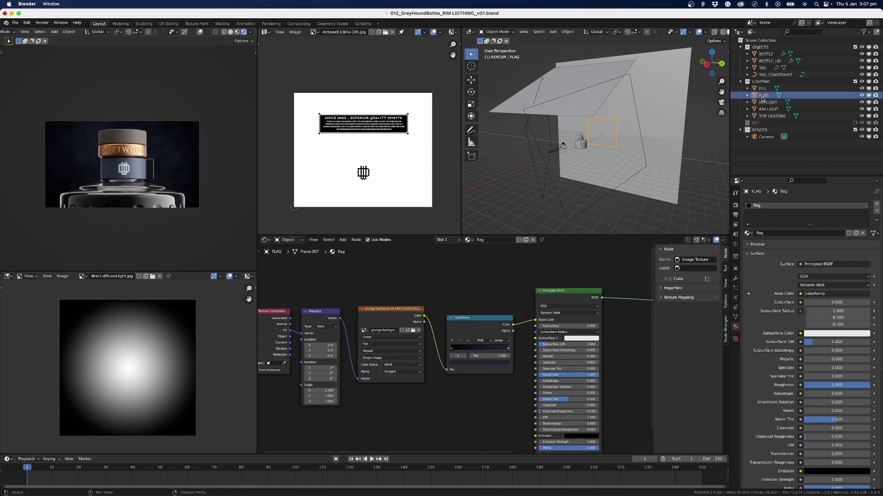
- Compare the materials of the RIM LIGHT and FLAG planes, and hide the FLAG plane in the viewport
left_click(767, 109)
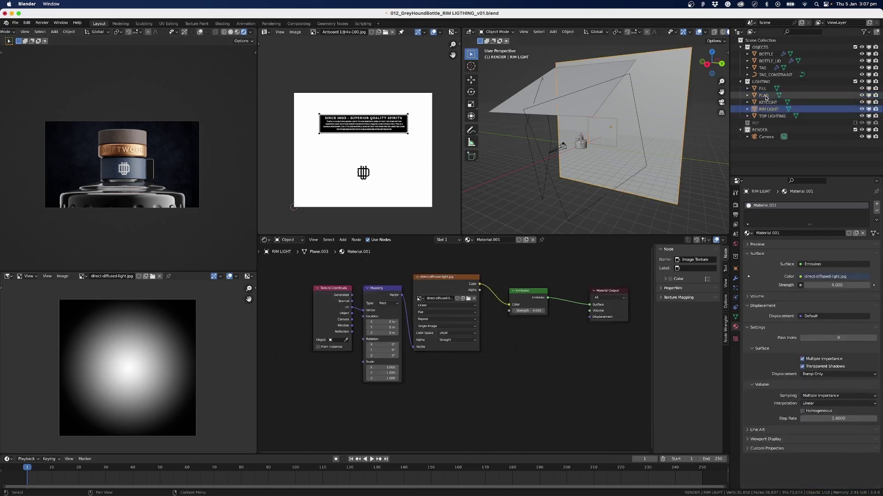
left_click(766, 97)
left_click(768, 110)
left_click(764, 96)
key("ctrl+z")
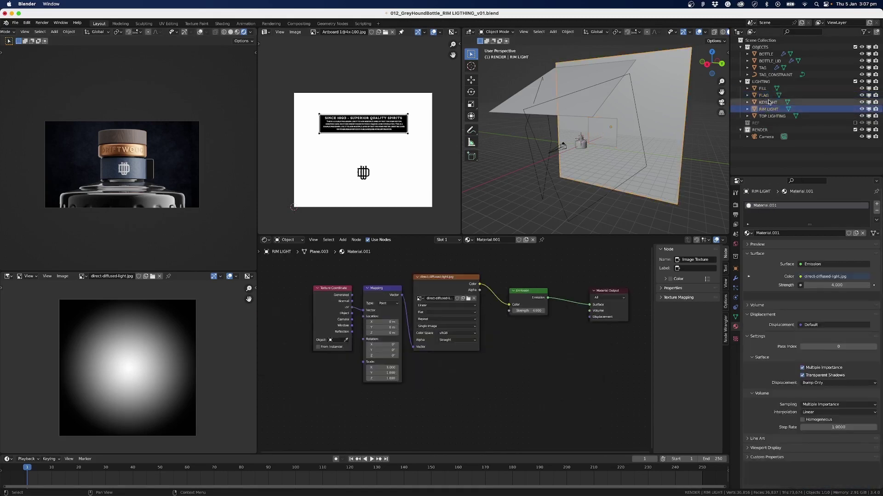
left_click(763, 95)
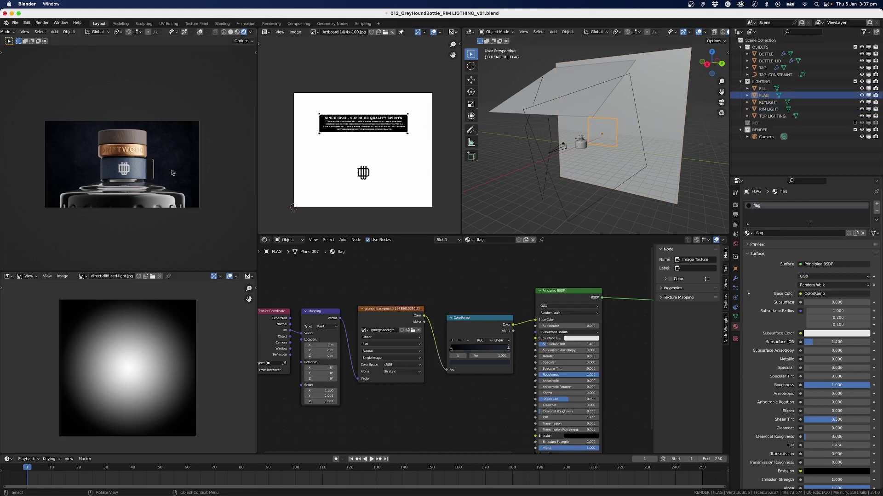
left_click(861, 95)
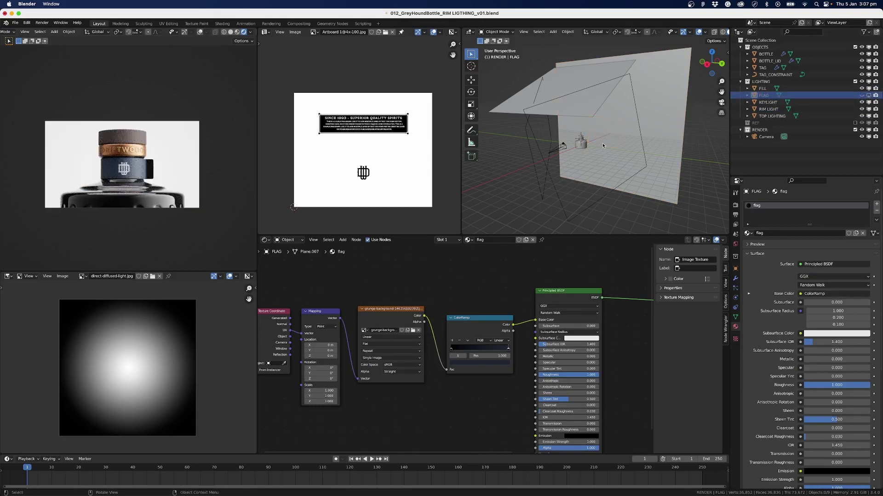
- Select the large RIM LIGHT plane behind the bottle and hide it in the viewport
left_click(644, 88)
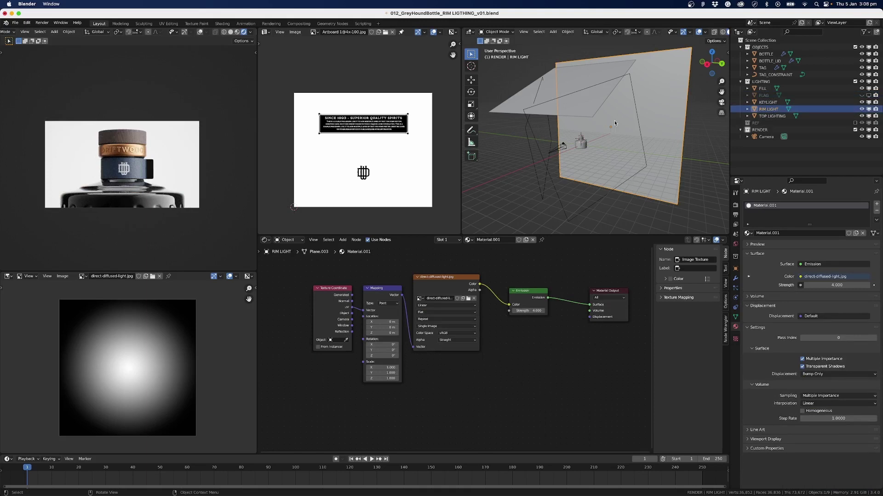
middle_click_drag(615, 124, 602, 125)
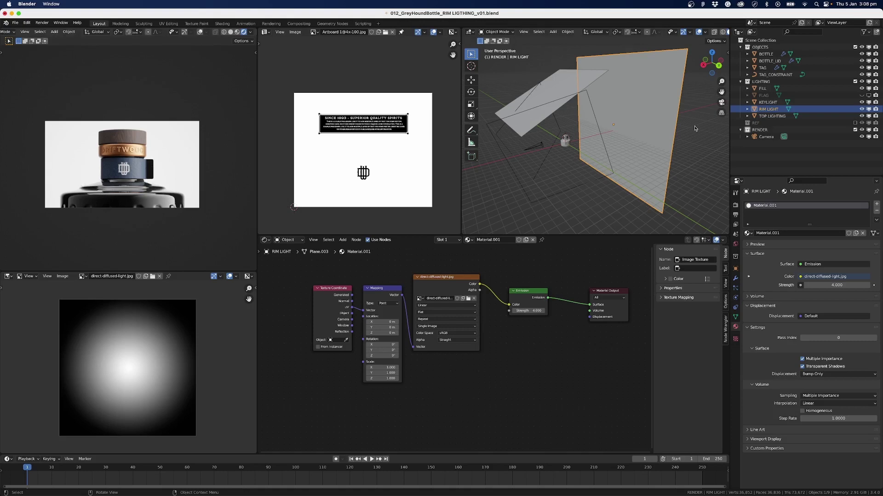
left_click(862, 109)
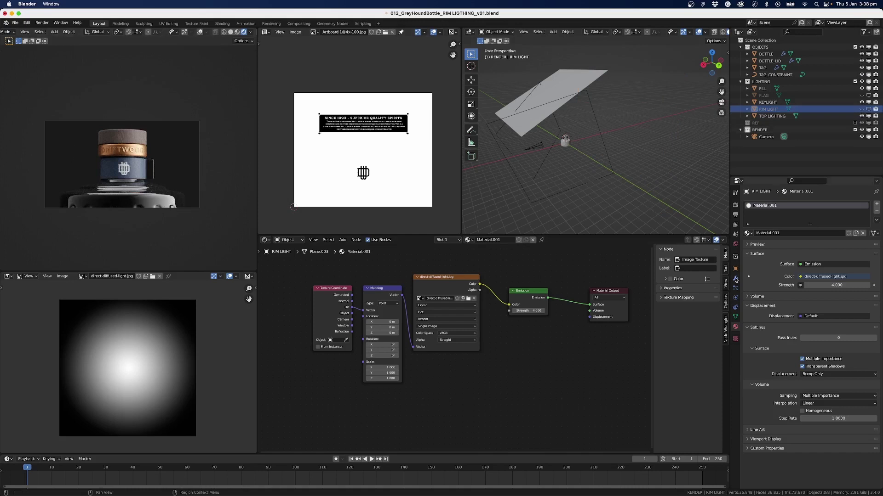
- Try a world background strength of 0 and settle on a strength of 0.1
left_click(735, 244)
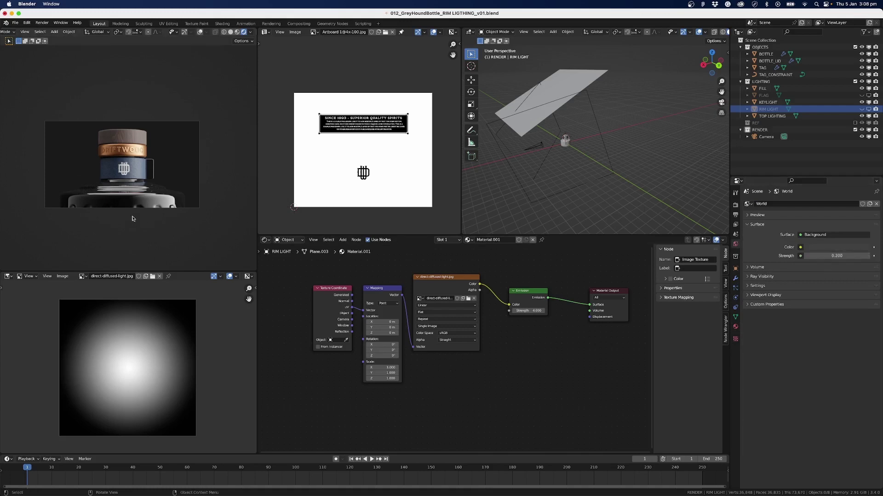
left_click(834, 256)
type("0")
key("Return")
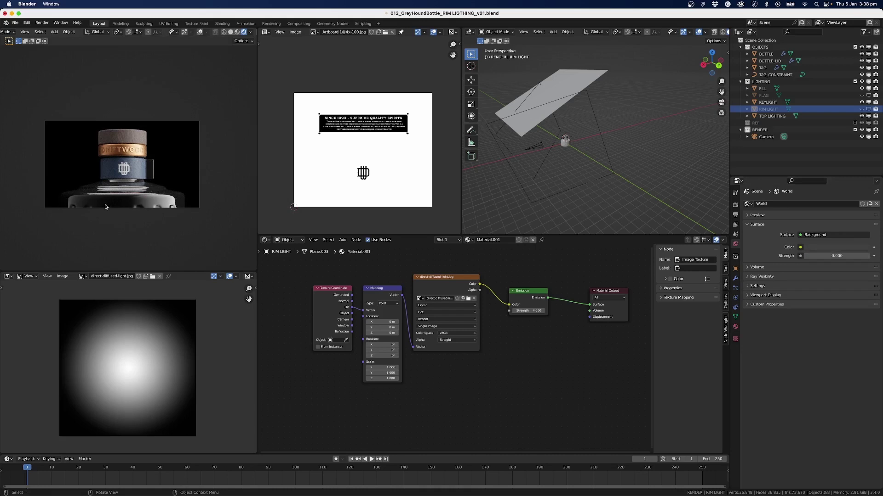
left_click(837, 256)
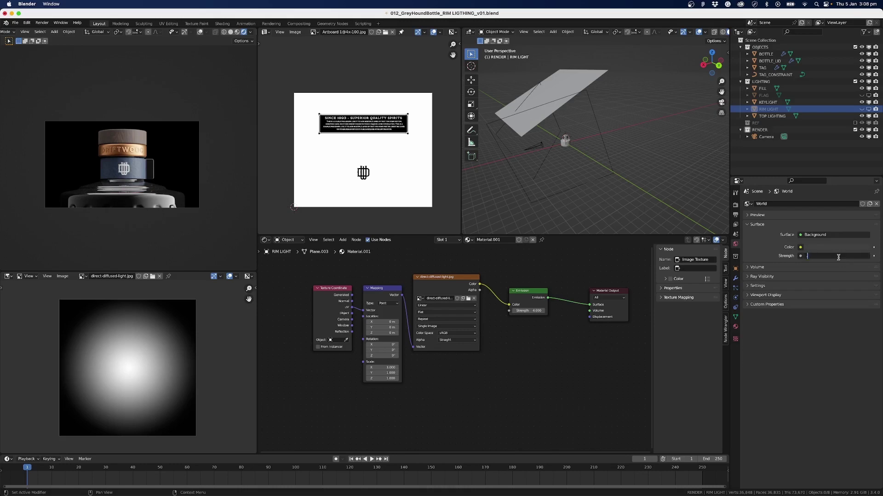
type(".1")
key("Return")
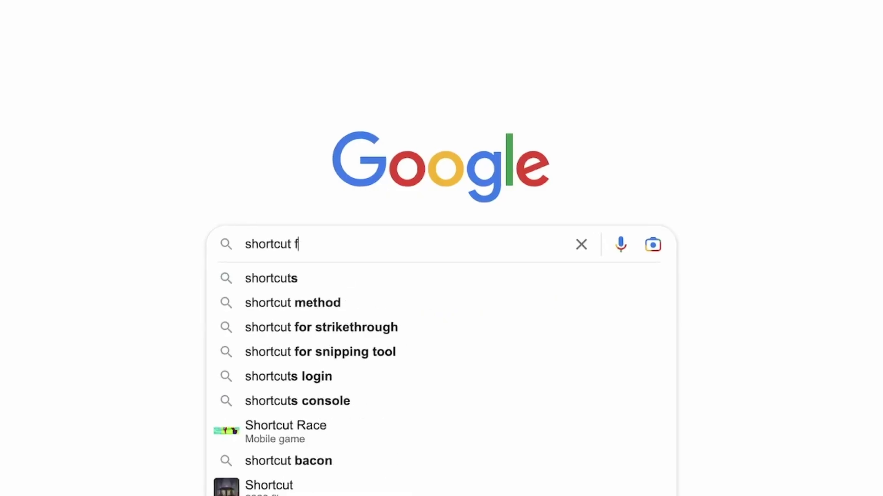
- Search Google for a Blender tool shortcut and look up the general shortcuts in the PDF shortcut list, marking Animation Playback
type("or the tool i want to use in blender 3.3.4.2.")
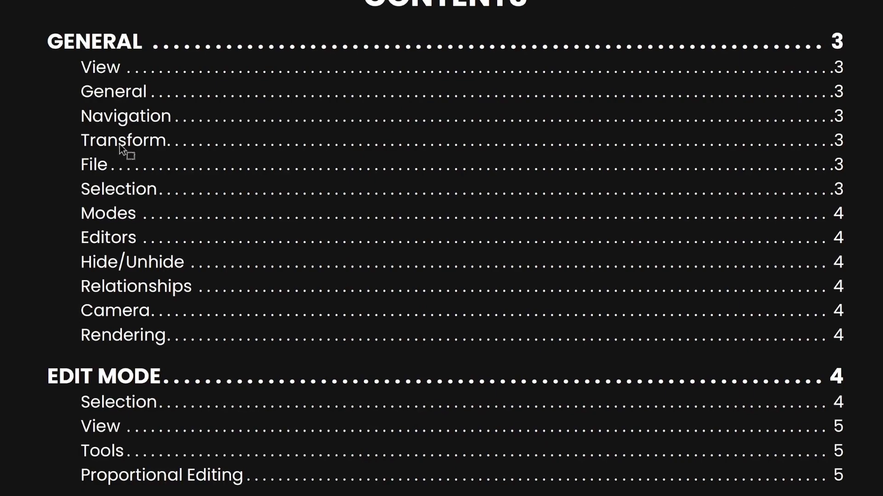
left_click(119, 144)
left_click_drag(199, 96, 303, 96)
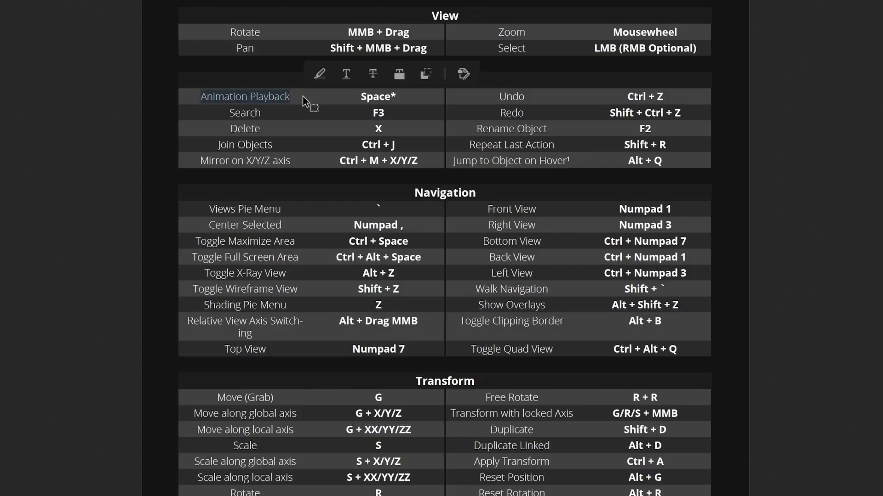
left_click(319, 74)
mouse_move(352, 97)
left_mouse_down()
mouse_move(408, 96)
mouse_move(413, 85)
left_mouse_up()
left_click(426, 73)
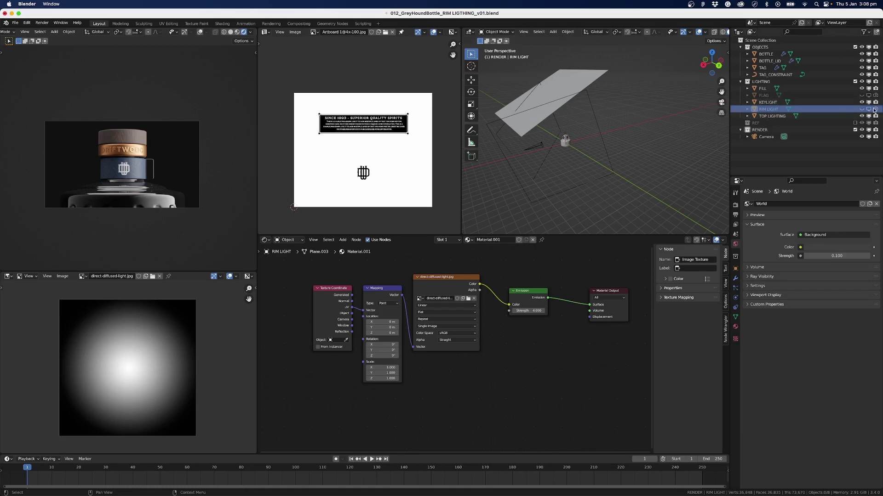
- Add a plane mesh to the LIGHTING collection
left_click(782, 81)
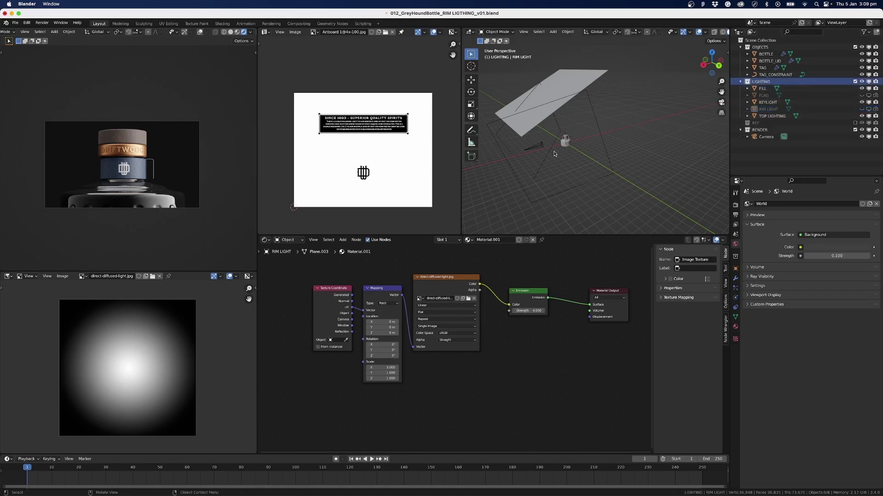
middle_click_drag(554, 154, 594, 145)
key("shift+a")
mouse_move(590, 142)
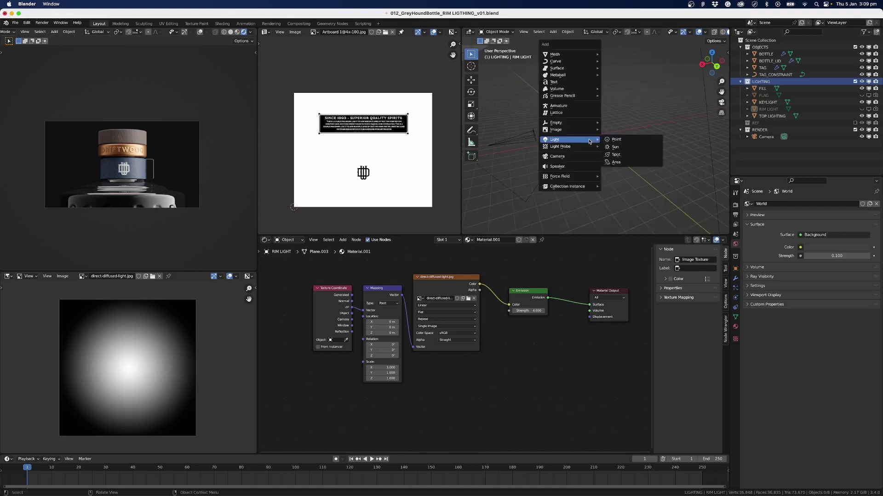
mouse_move(576, 55)
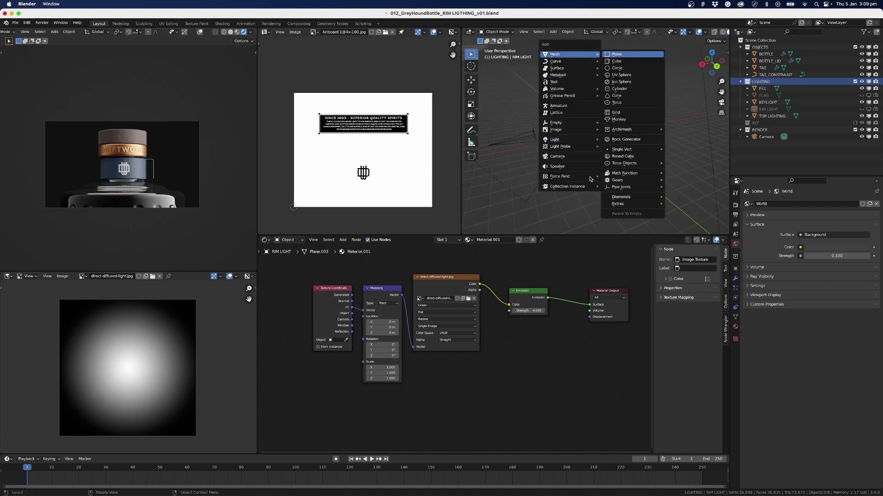
left_click(616, 54)
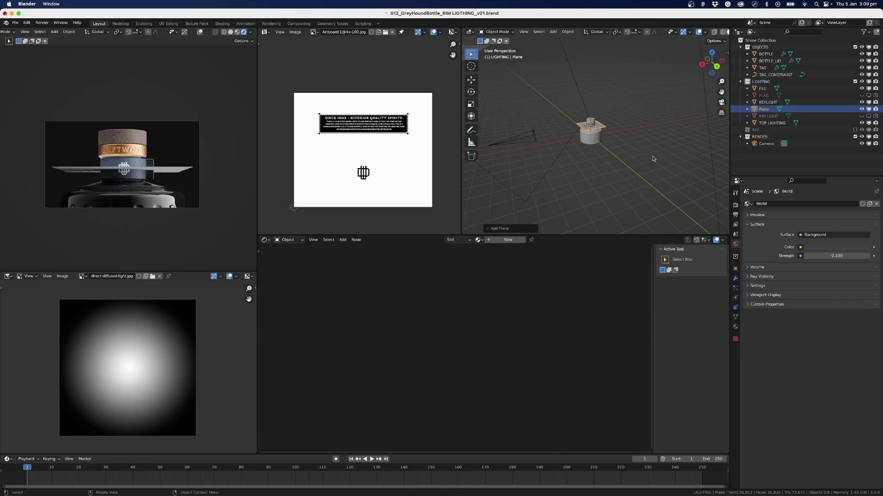
- Rotate the new plane 90 degrees about the global Y axis so it stands upright
key("r")
key("x")
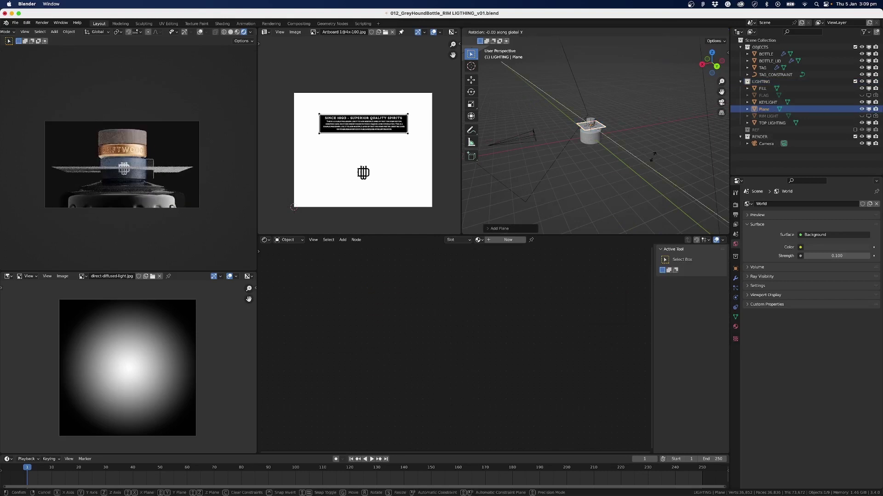
type("90")
key("Return")
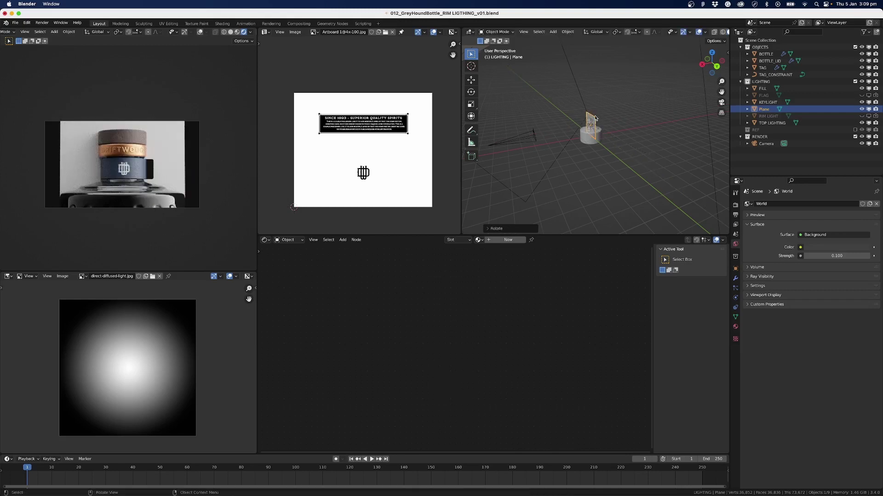
- Move the upright plane about 4 m along the global X axis to place it behind the bottle
middle_click_drag(595, 118, 598, 143)
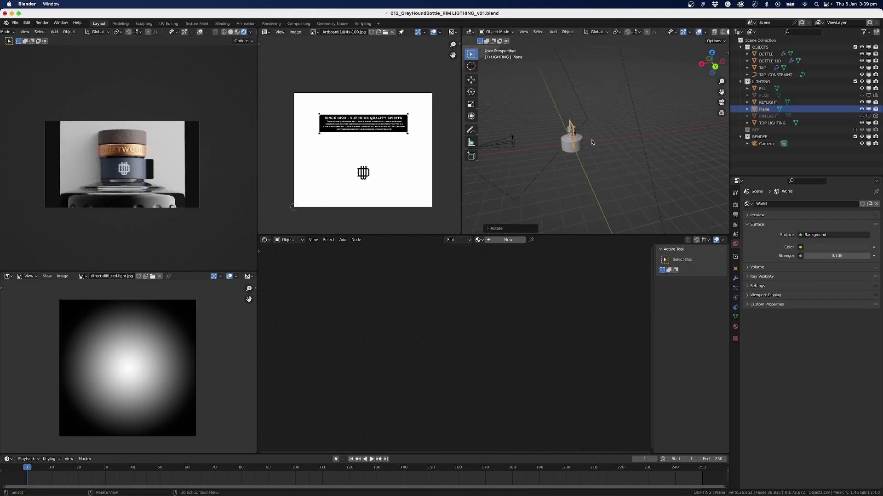
key("g")
key("x")
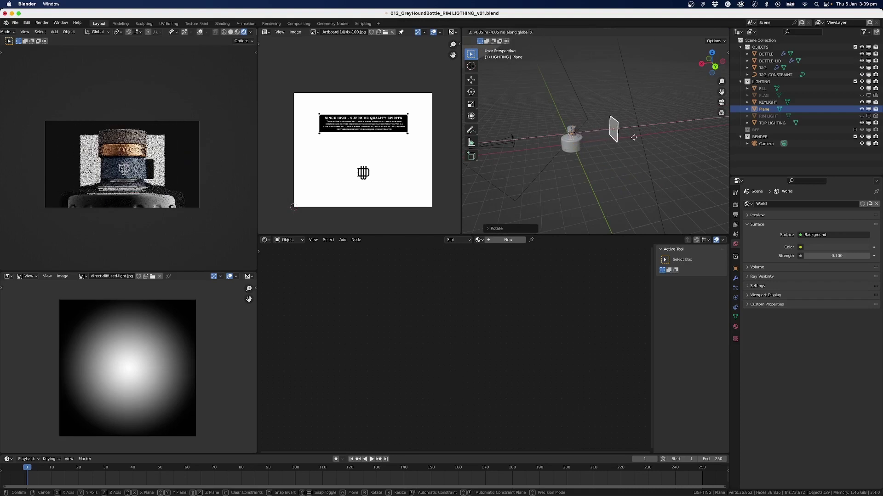
left_click(639, 138)
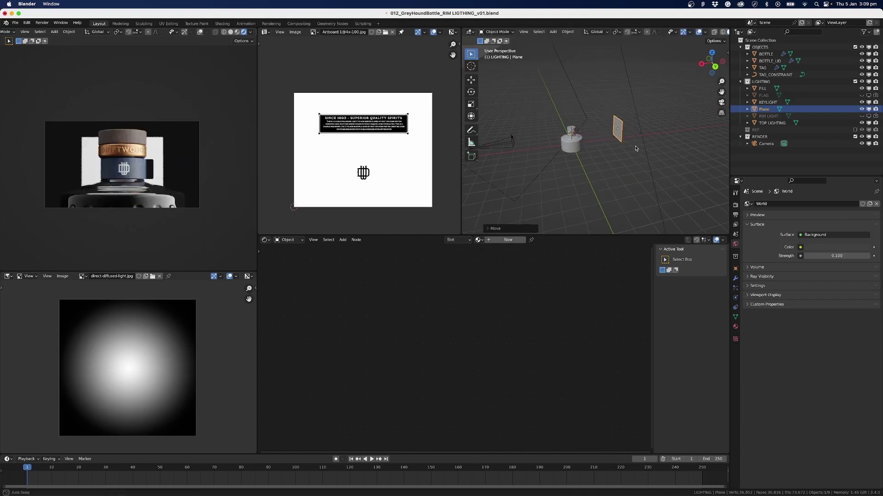
- Fine-tune the height of the plane behind the bottle along the global Z axis
middle_click_drag(638, 138, 624, 114)
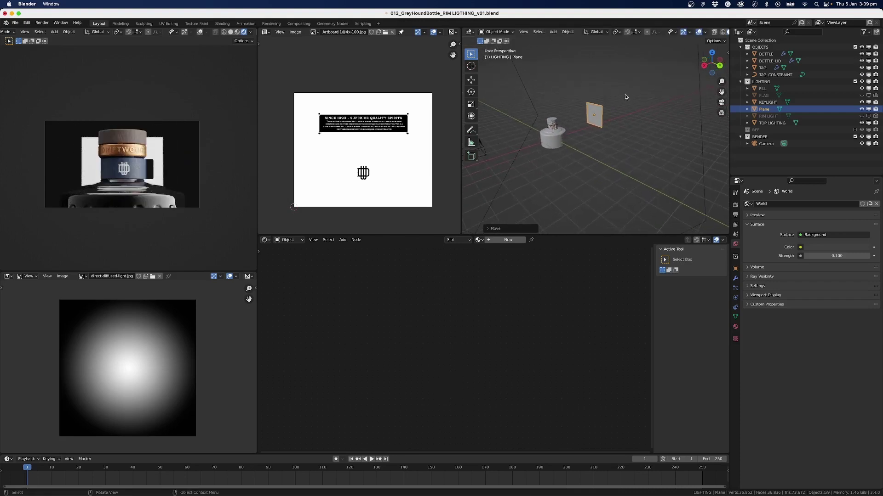
key("g")
key("z")
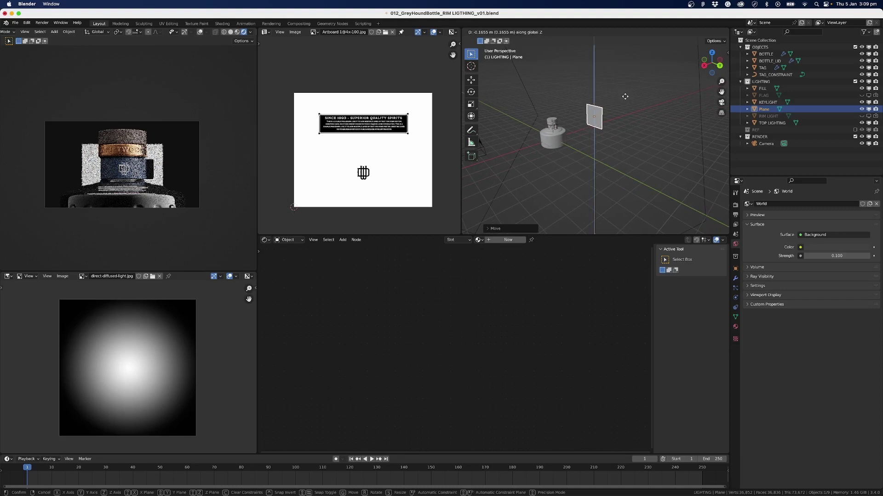
left_click(628, 120)
- Scale the plane's geometry along the Y axis in Edit Mode until it spans the full width of the camera frame
key("Tab")
key("s")
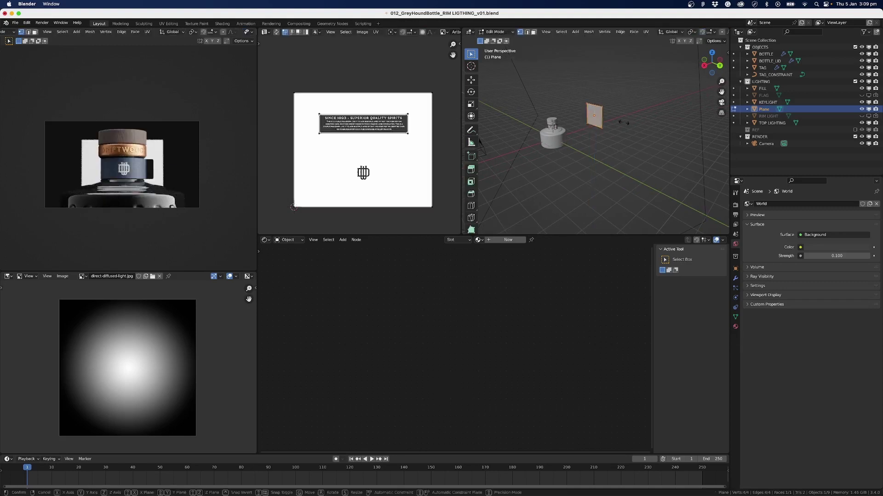
key("x")
key("y")
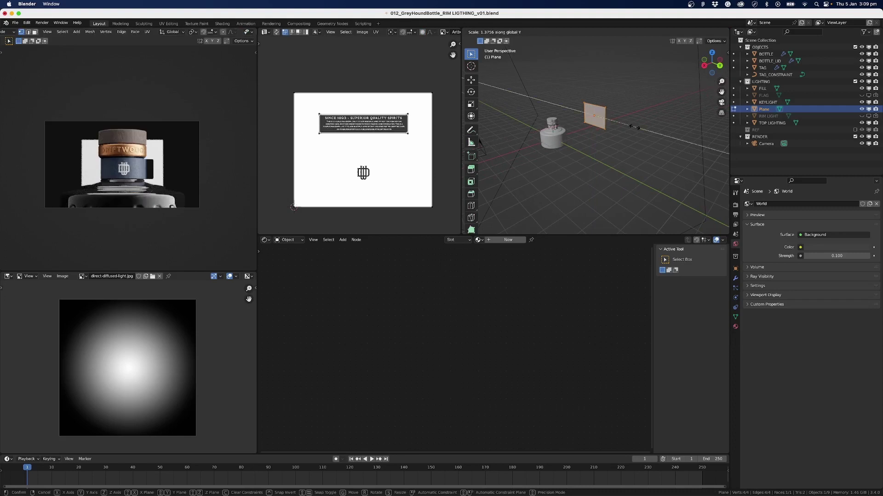
left_click(649, 135)
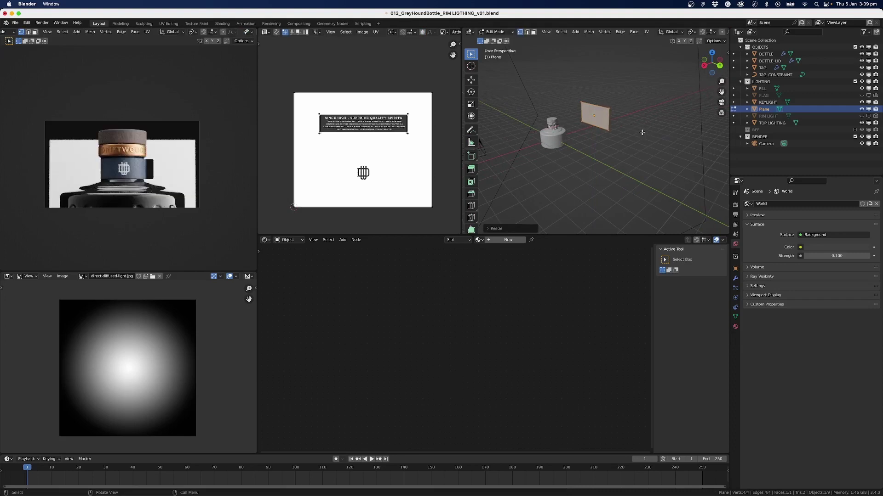
key("g")
key("s")
key("x")
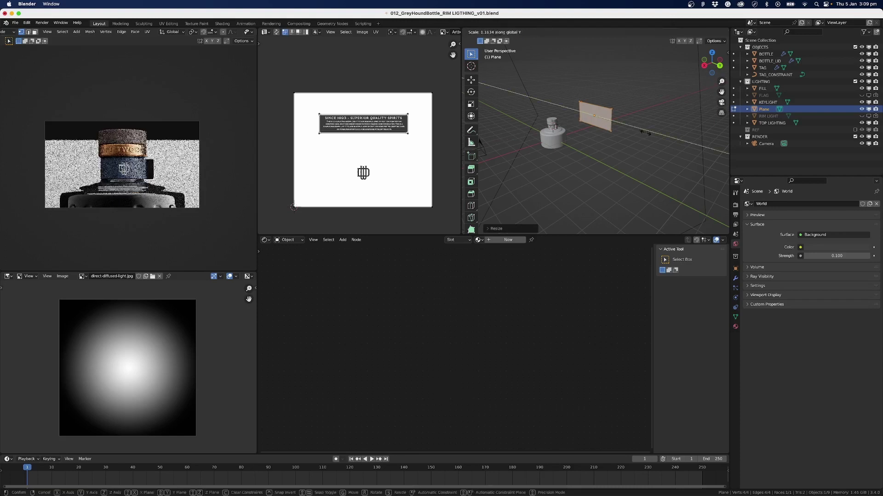
left_click(641, 131)
- Raise the plane's top edge along the Z axis until the plane fills the background above the bottle cap
left_click(573, 93)
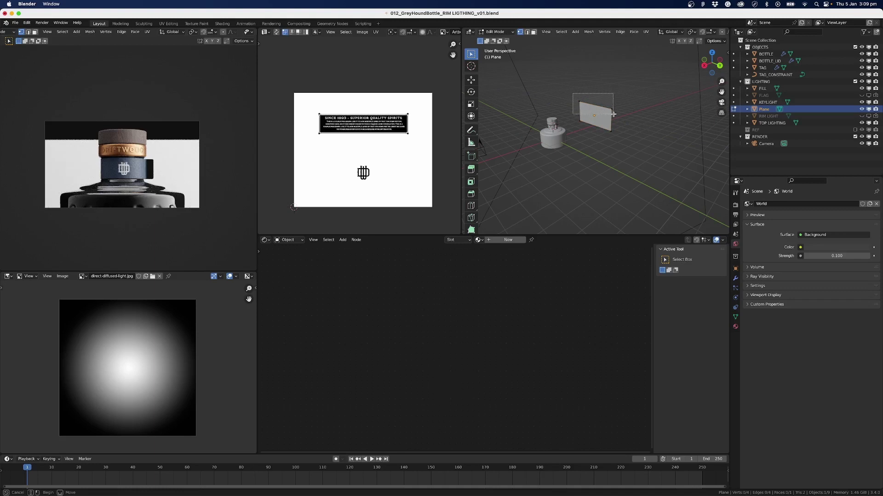
left_click_drag(613, 114, 613, 114)
key("g")
key("z")
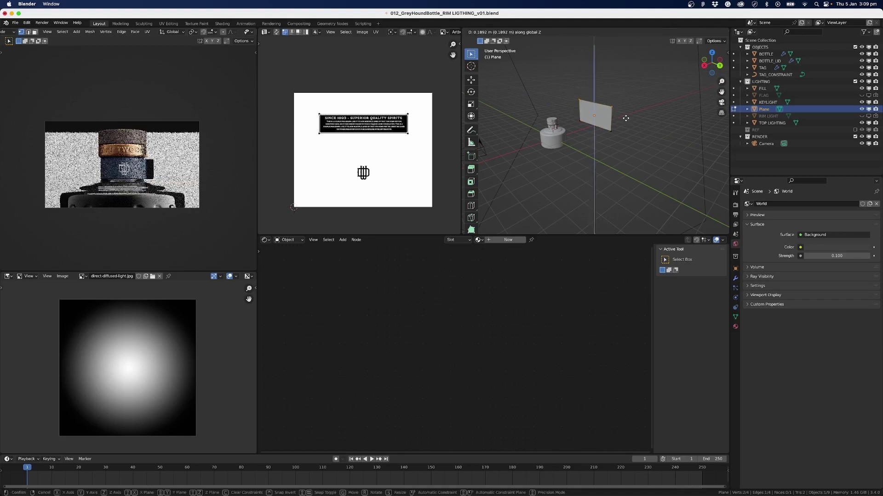
left_click(626, 114)
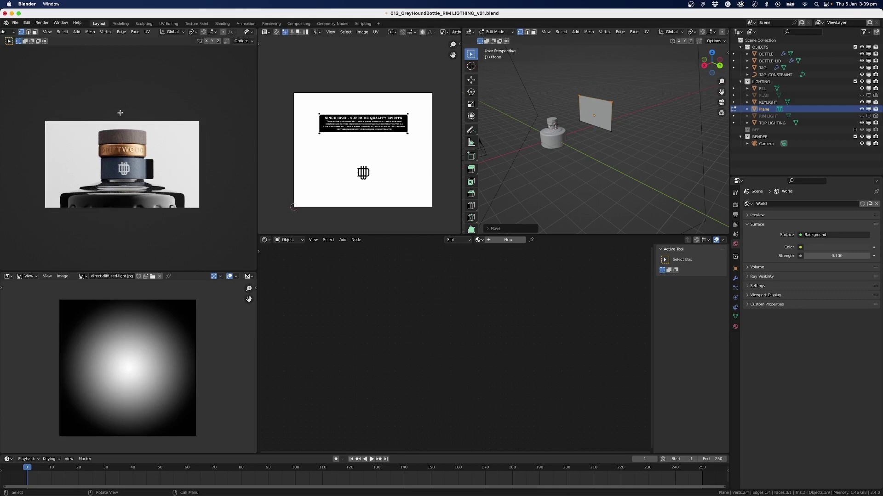
- Return to Object Mode and rename the new plane FLAG.001
mouse_move(597, 118)
middle_mouse_down()
mouse_move(628, 116)
mouse_move(577, 123)
mouse_move(605, 112)
middle_mouse_up()
key("Tab")
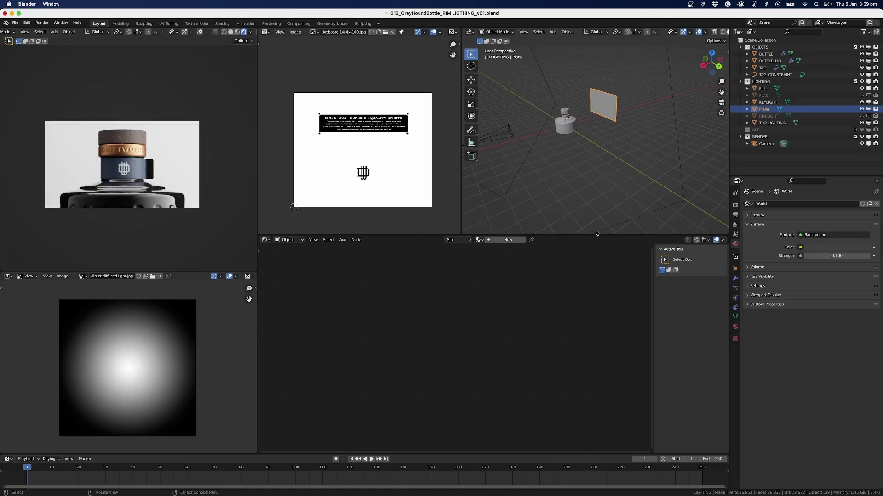
double_click(763, 109)
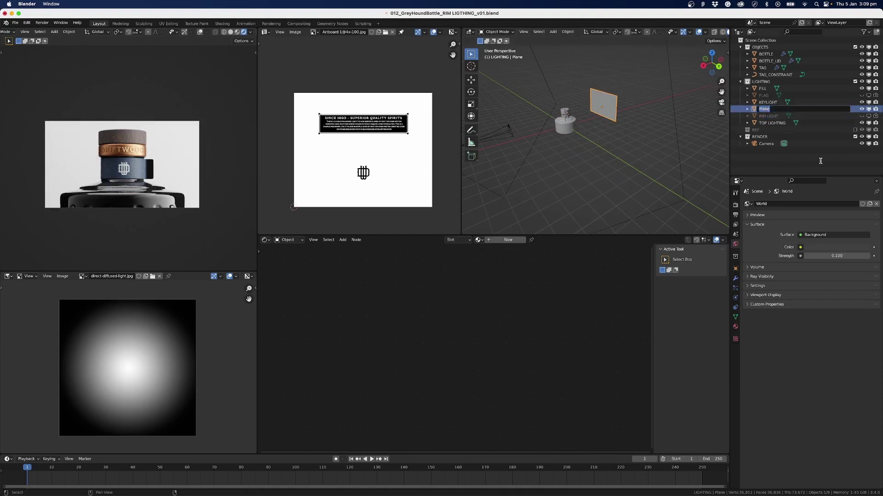
type("FLAG.001")
key("Return")
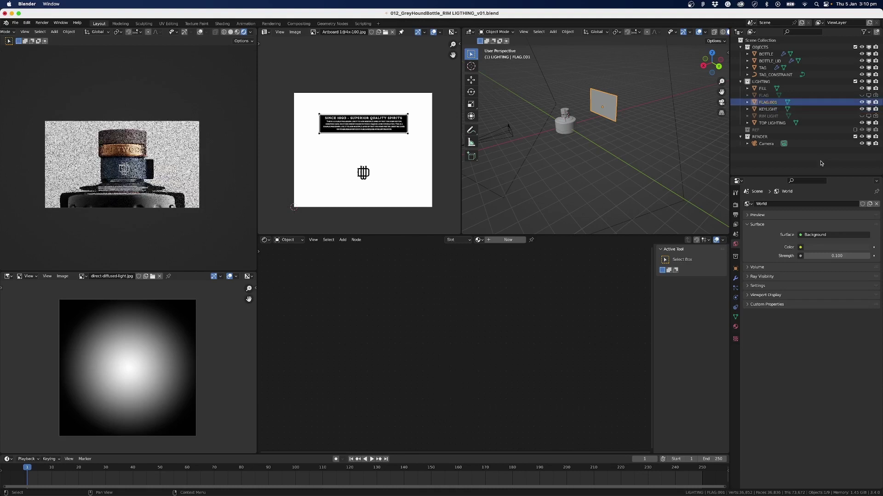
- Create a new material on the FLAG.001 plane and name it FLAG
left_click(502, 240)
left_click(496, 240)
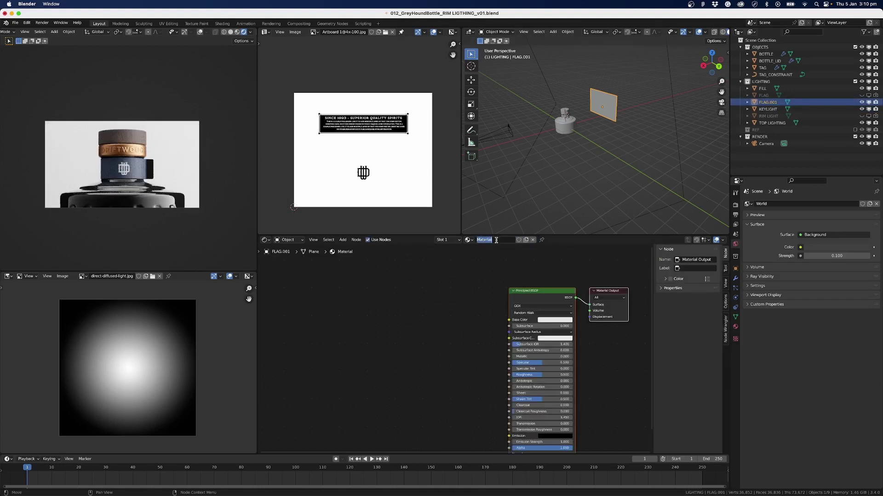
type("FLAG")
key("Return")
middle_click_drag(492, 340, 444, 320)
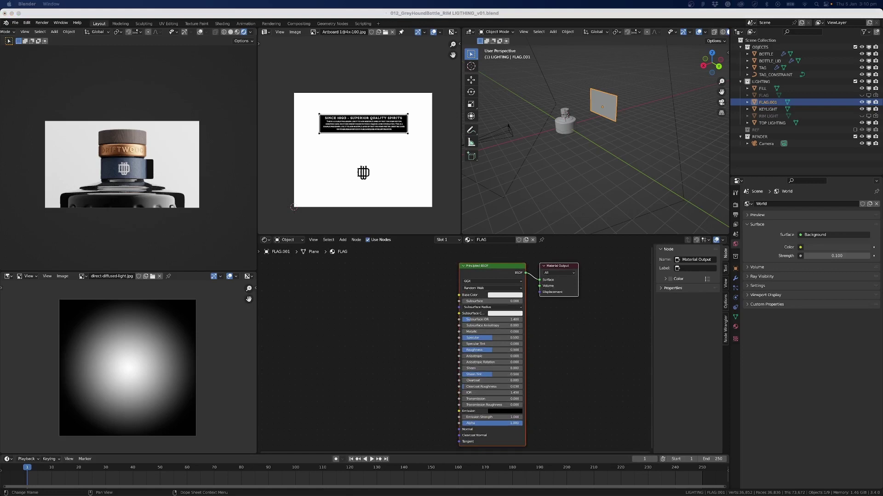
- Preview the grunge-background JPEG, bring it into the FLAG material as an image texture, and connect its Color to the Principled BSDF's Base Color
key("space")
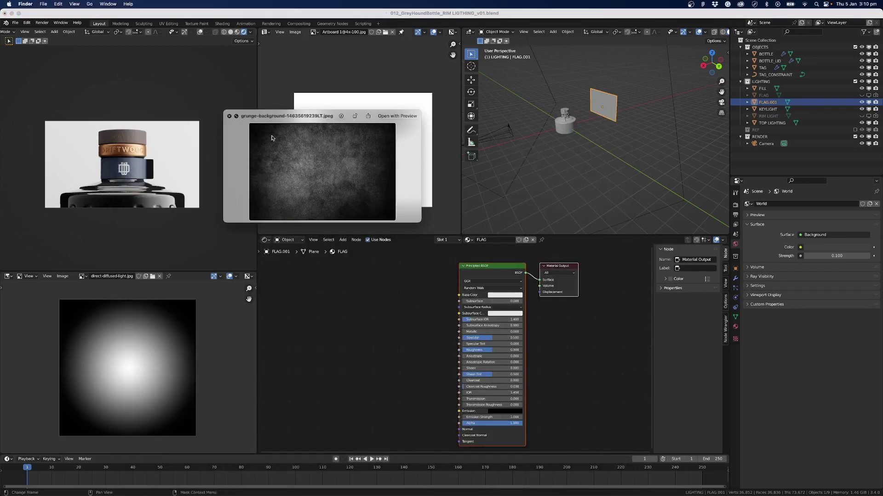
left_click(230, 116)
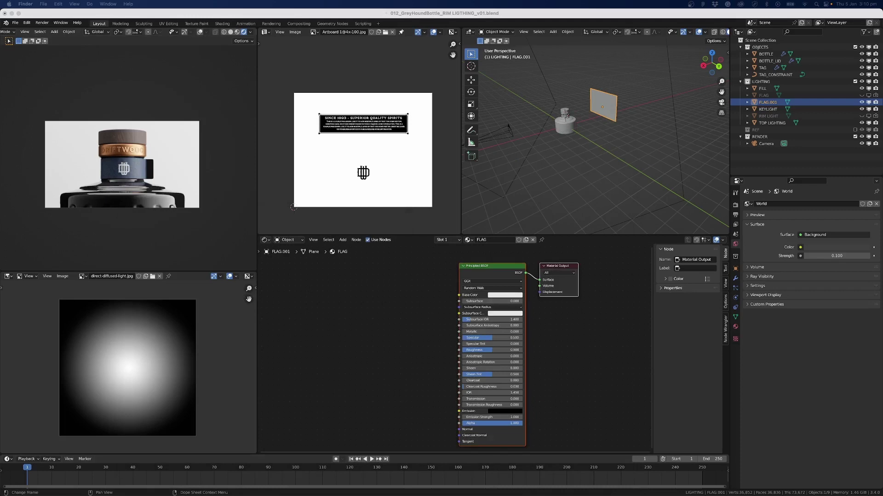
left_click_drag(394, 321, 454, 298)
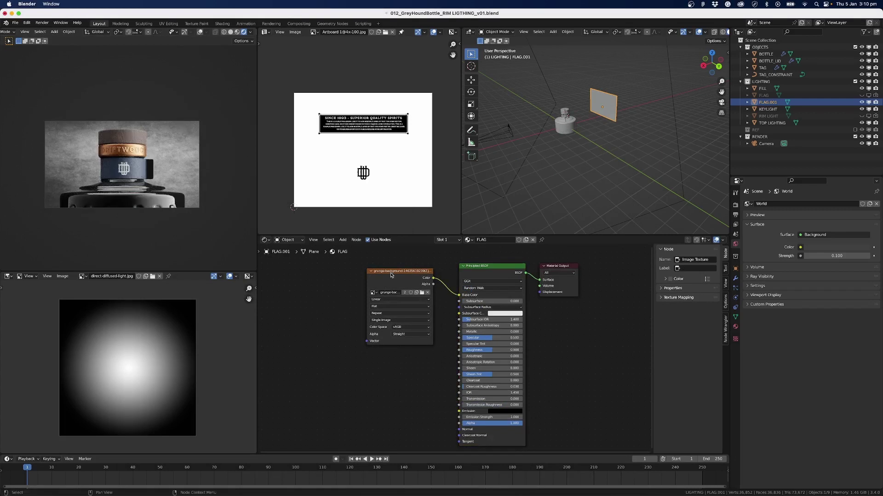
- Add connected Texture Coordinate and Mapping nodes to the grunge image texture with Node Wrangler
left_click(377, 282)
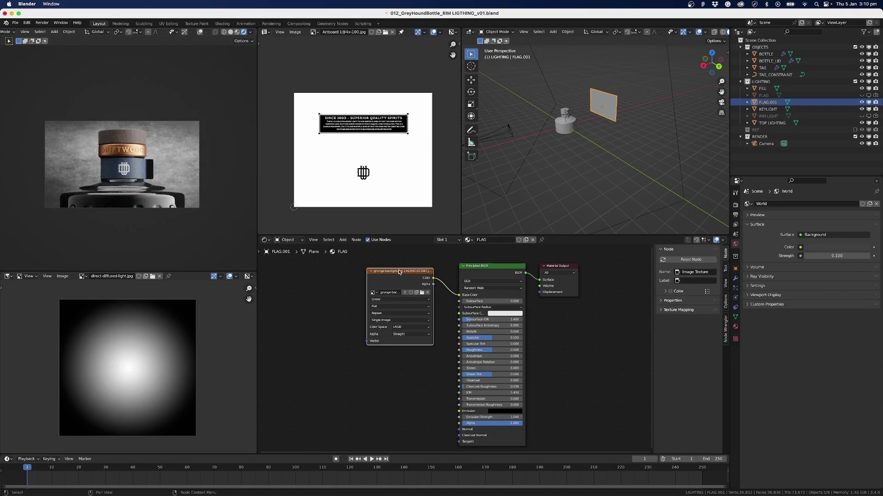
key("ctrl+t")
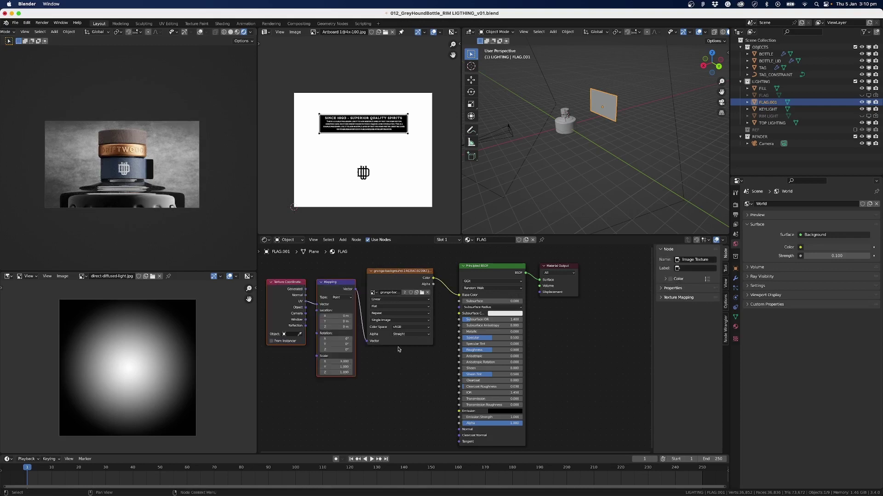
middle_click_drag(392, 376, 452, 377)
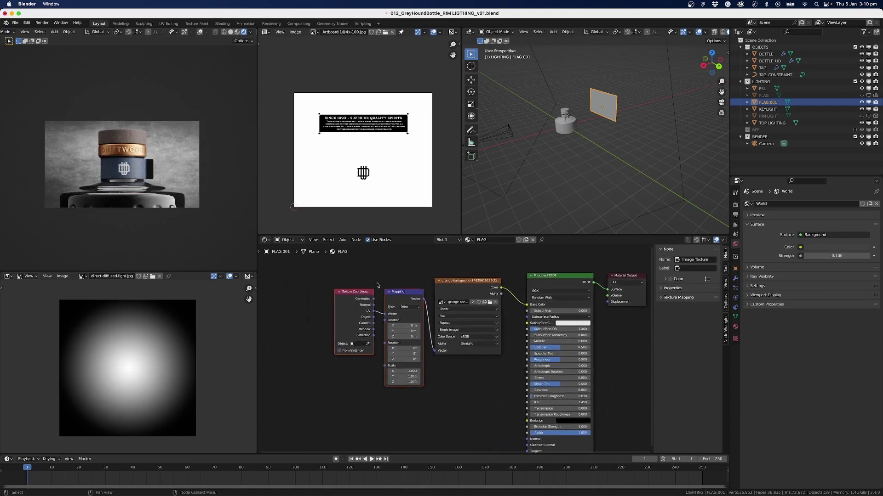
- Search the add-on preferences for "node" to check whether Node Wrangler is enabled, and close the preferences
key("super+comma")
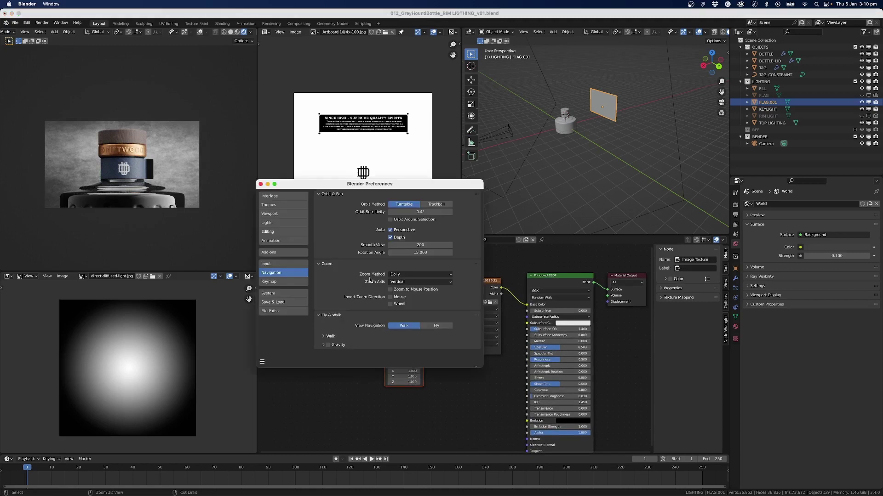
left_click_drag(356, 180, 347, 164)
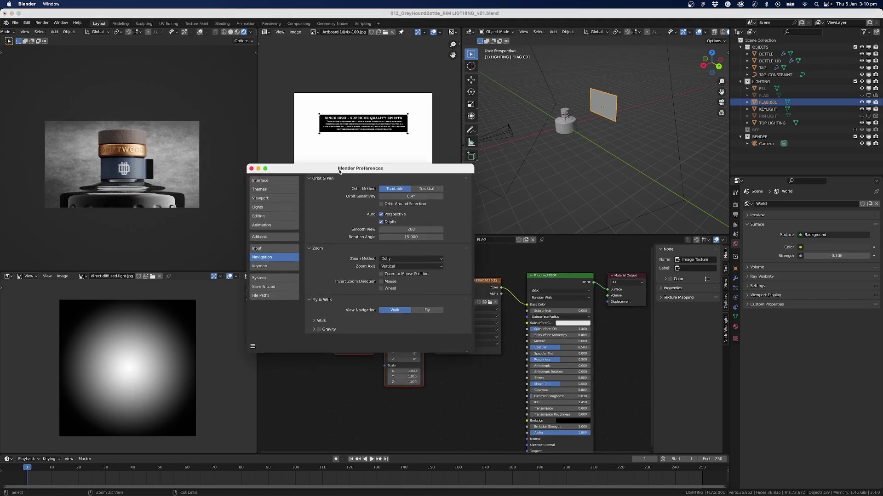
left_click(267, 236)
left_click(427, 189)
type("ndoe")
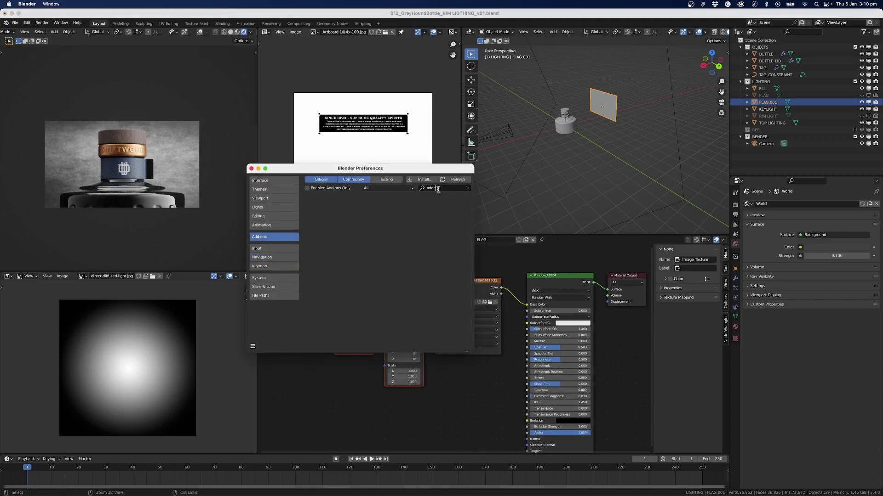
key("BackSpace")
key("BackSpace")
key("BackSpace")
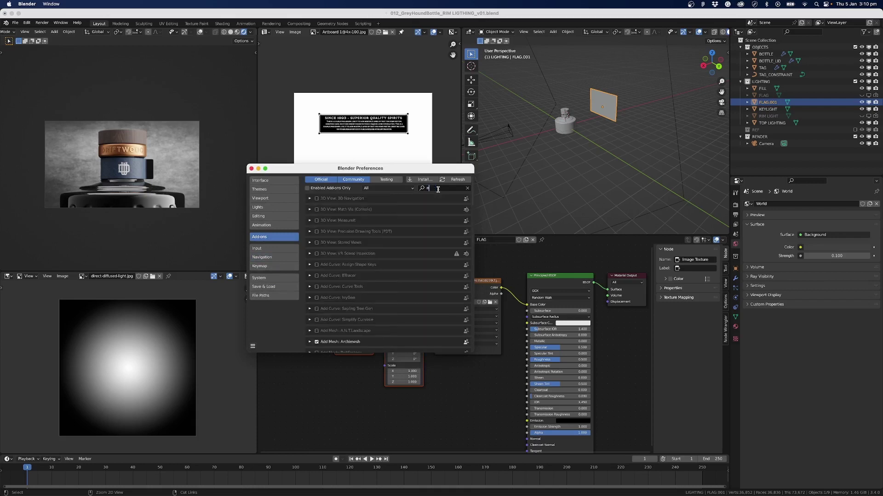
type("ode")
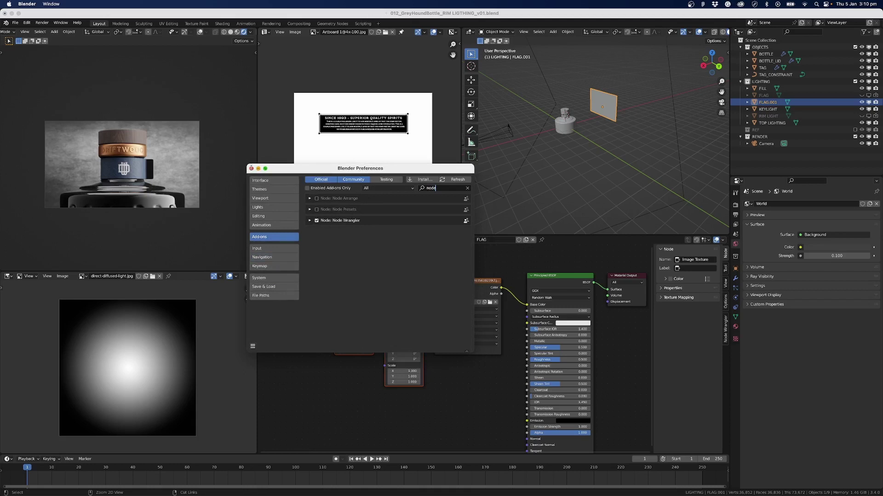
left_click(251, 168)
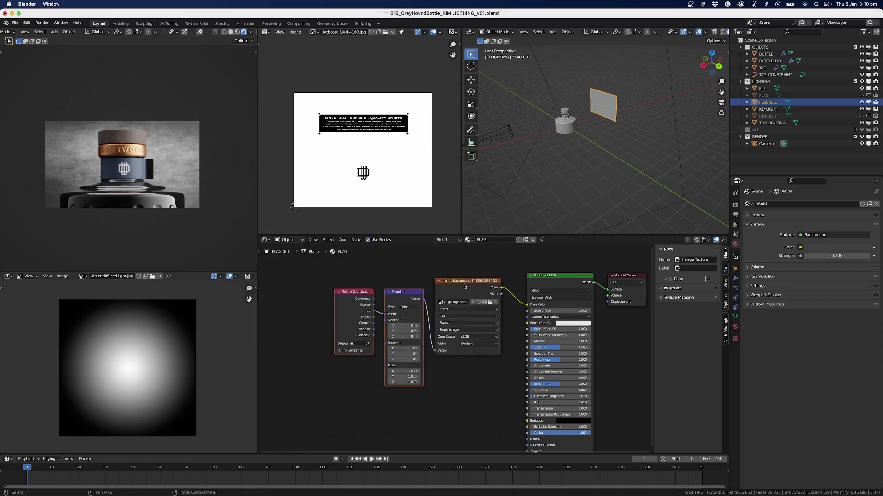
- Make room after the image texture and insert a ColorRamp node between its Color output and the Principled BSDF's Base Color
left_click_drag(464, 286, 371, 276)
left_click(444, 316)
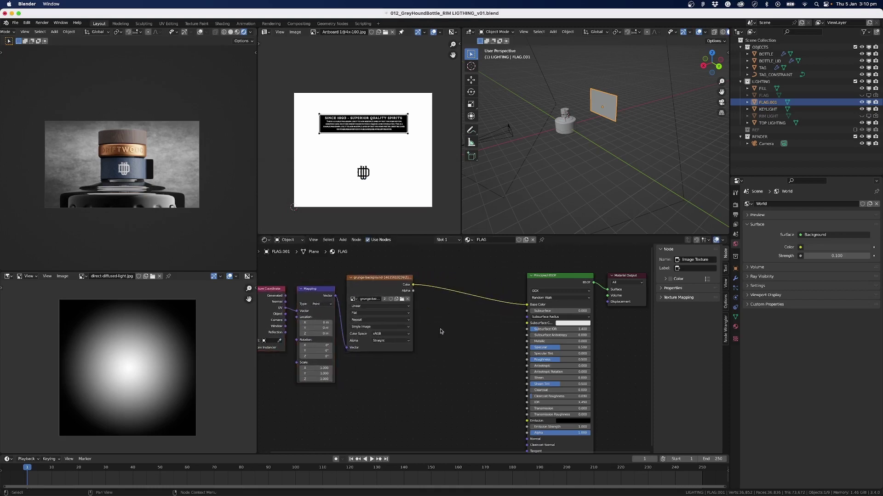
key("shift+a")
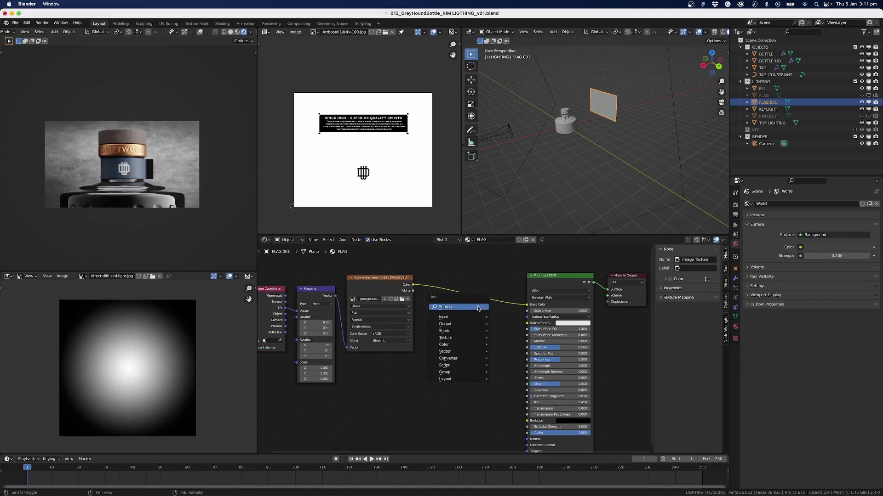
left_click(478, 308)
type("ramp")
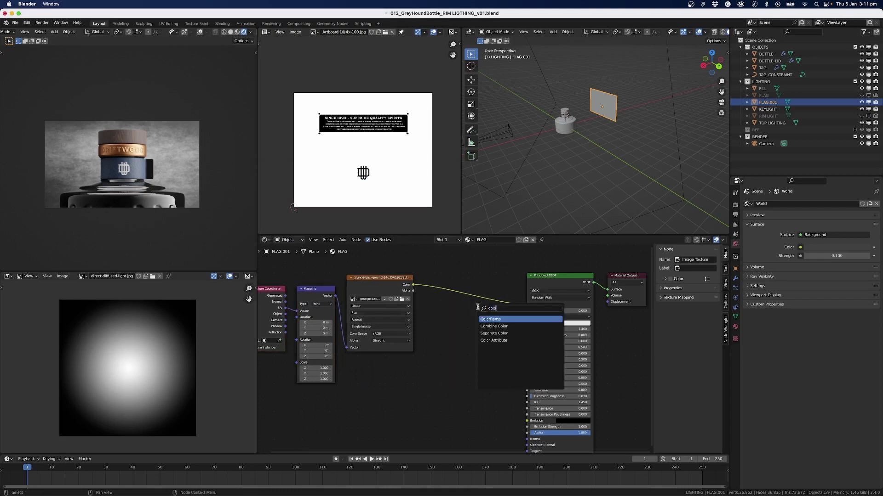
key("Return")
left_click(445, 296)
scroll(441, 313, "up", 4)
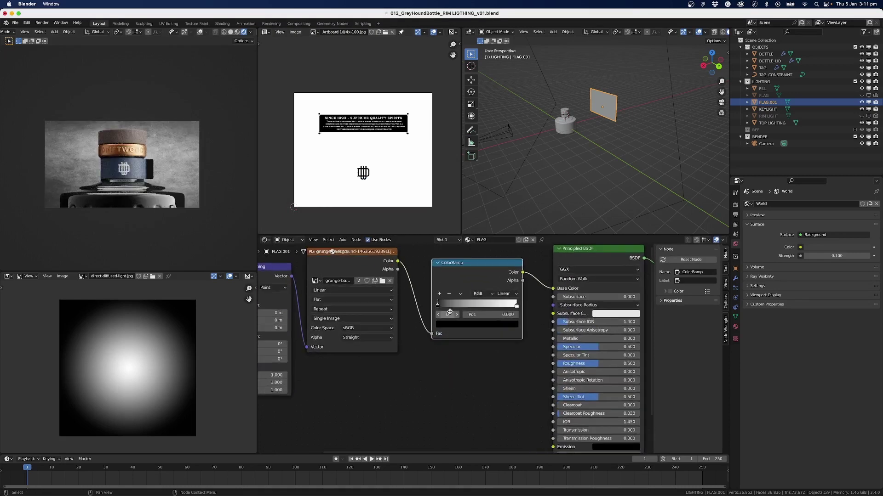
- Change the ColorRamp's white stop to a muted blue with hue about 0.61, saturation about 0.64 and value about 0.28
scroll(441, 313, "up", 2)
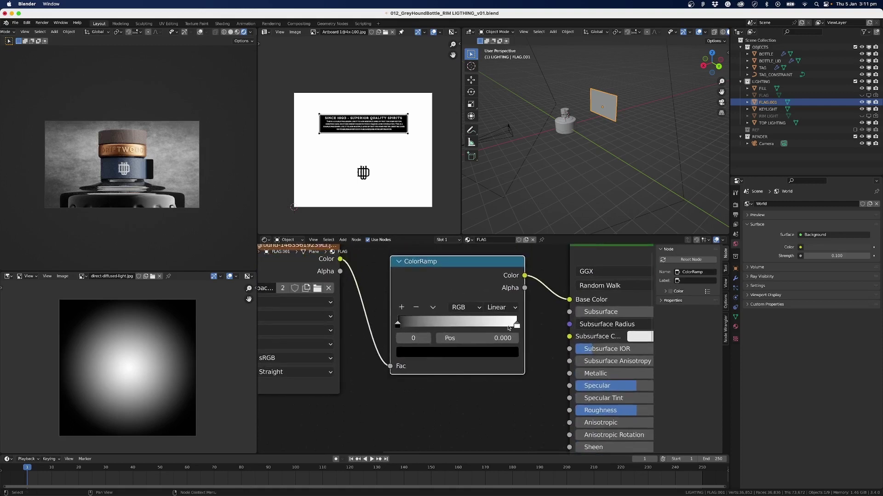
left_click(517, 325)
left_click(488, 352)
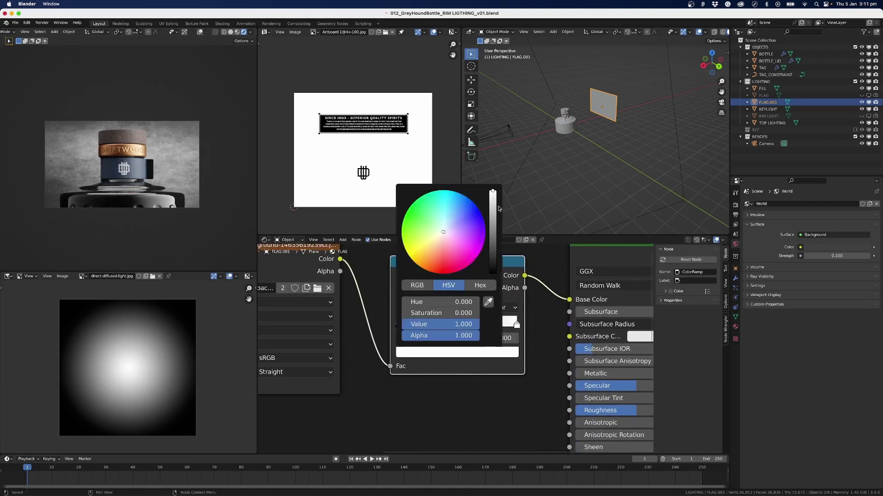
left_click_drag(449, 230, 452, 220)
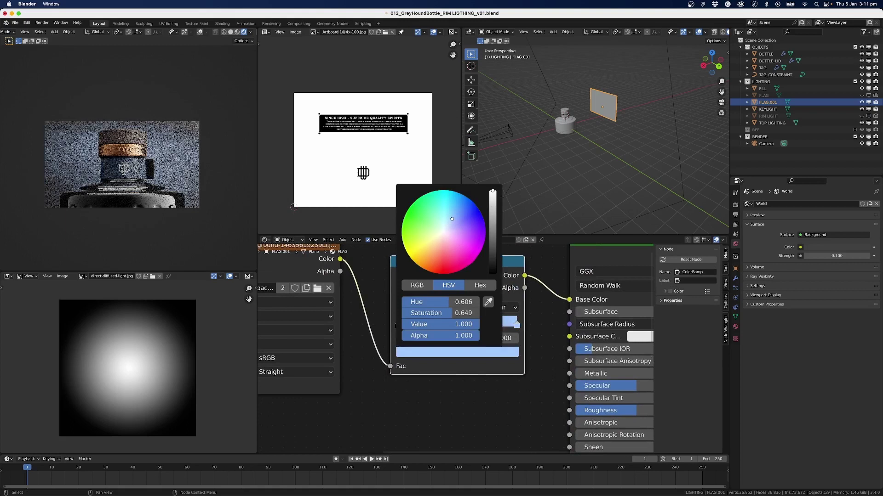
left_click_drag(493, 191, 493, 226)
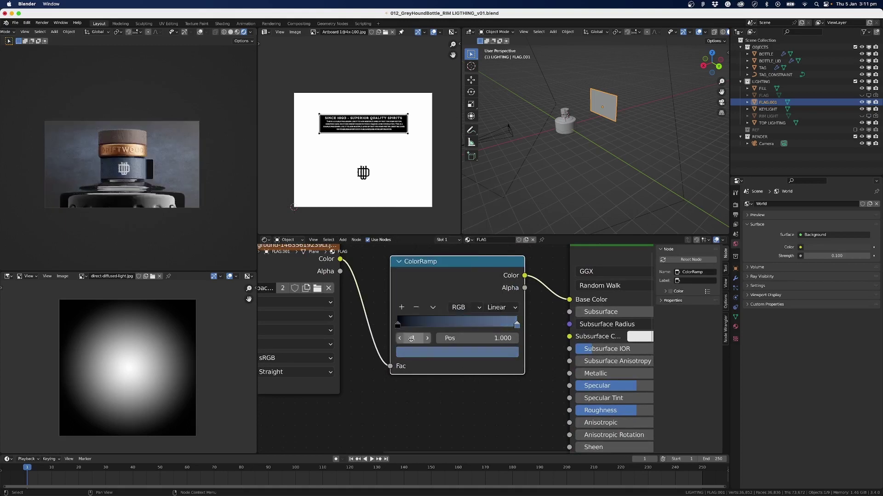
- Change the ColorRamp's black stop to a very dark navy blue
left_click(398, 324)
left_click(423, 352)
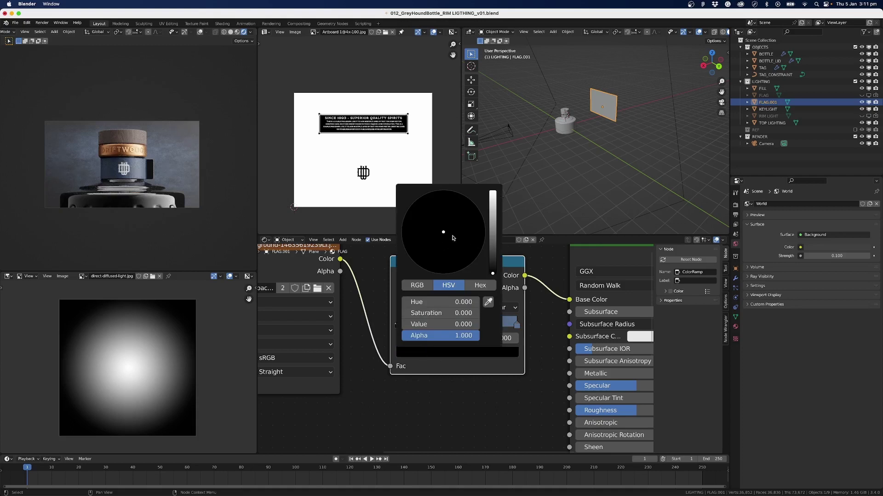
left_click(491, 266)
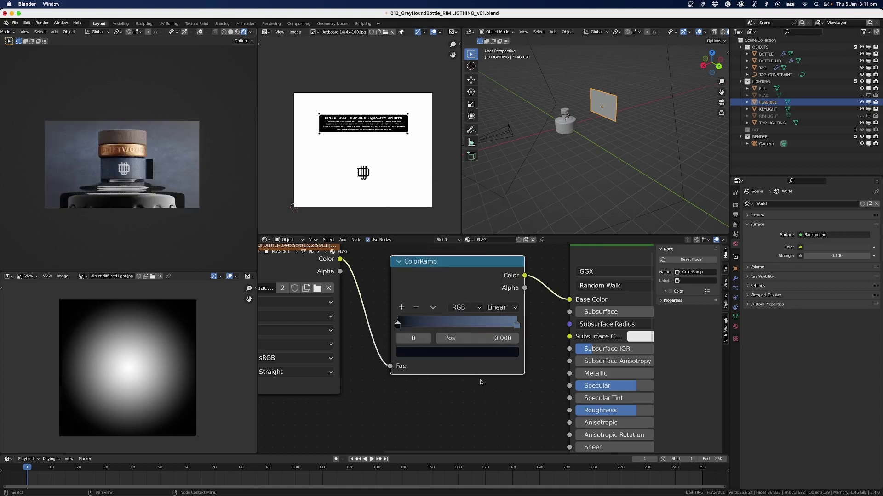
- Set the FLAG material's Specular to 0 and Roughness to 1 on the Principled BSDF
scroll(481, 383, "down", 3)
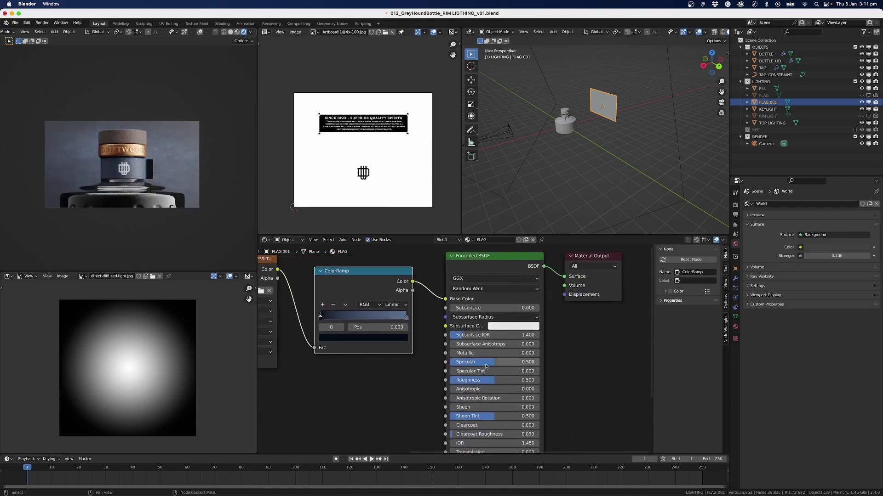
left_click_drag(492, 367, 442, 367)
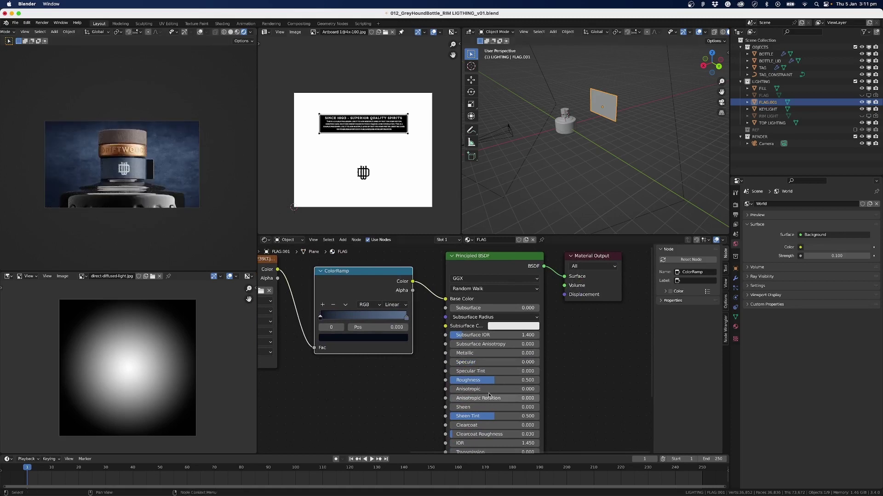
left_click_drag(493, 380, 540, 380)
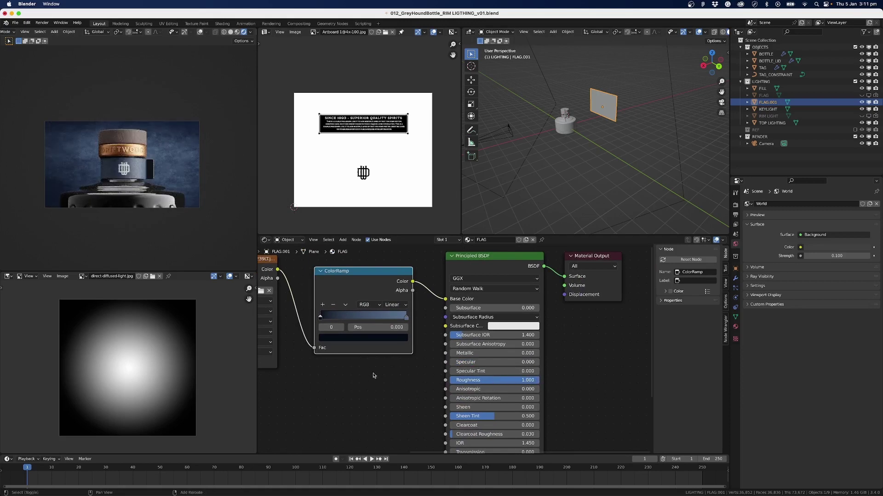
- Darken the ColorRamp's blue stop at position 1.000 to a very dark blue by lowering its color value
scroll(414, 382, "up", 2)
scroll(433, 363, "up", 2)
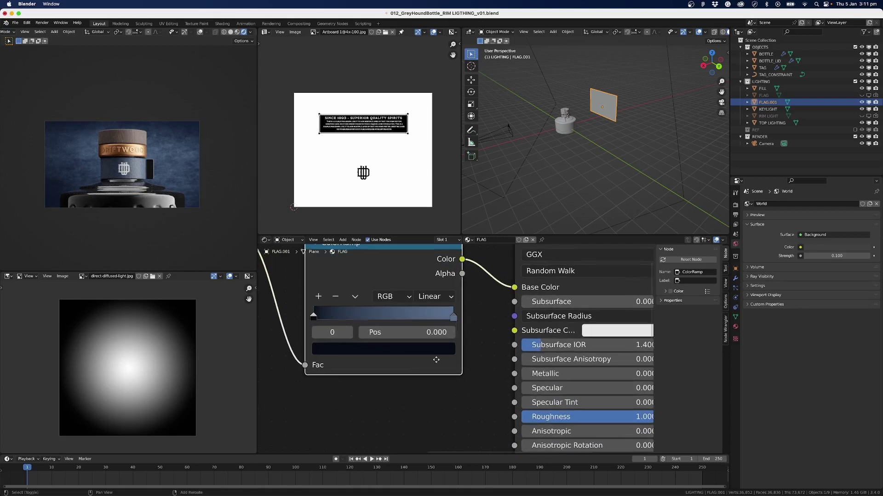
left_click(528, 325)
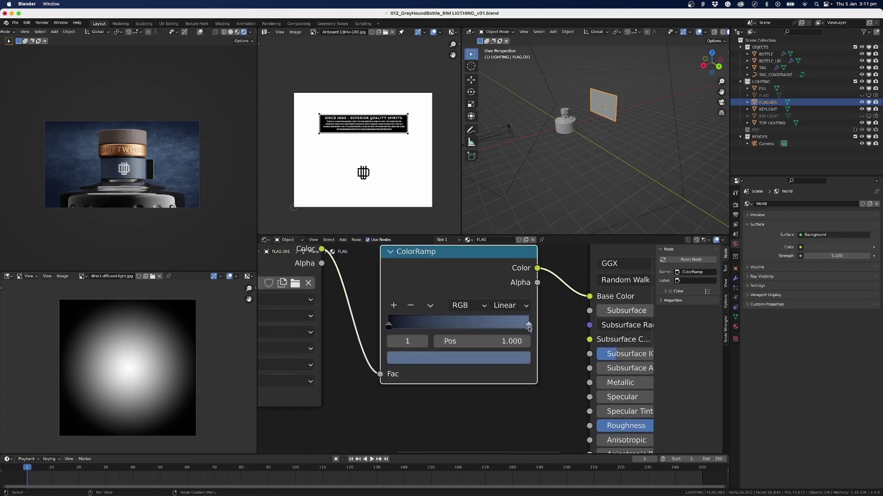
left_click(516, 359)
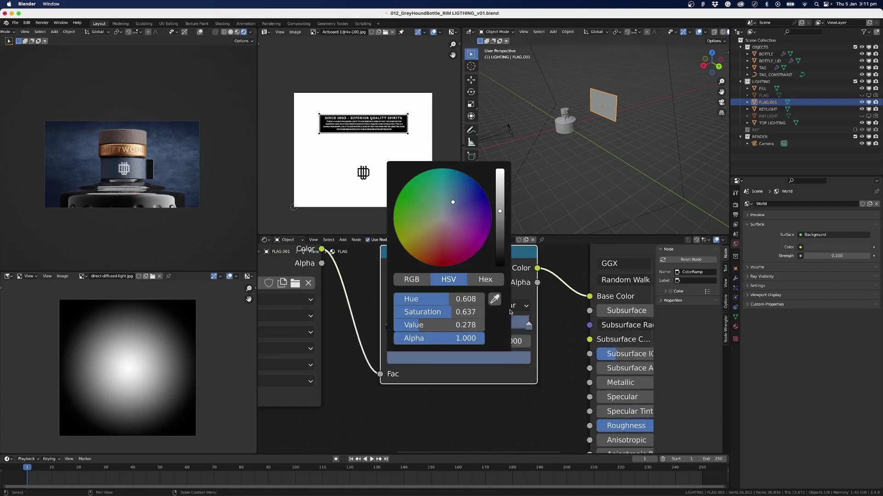
left_click(502, 260)
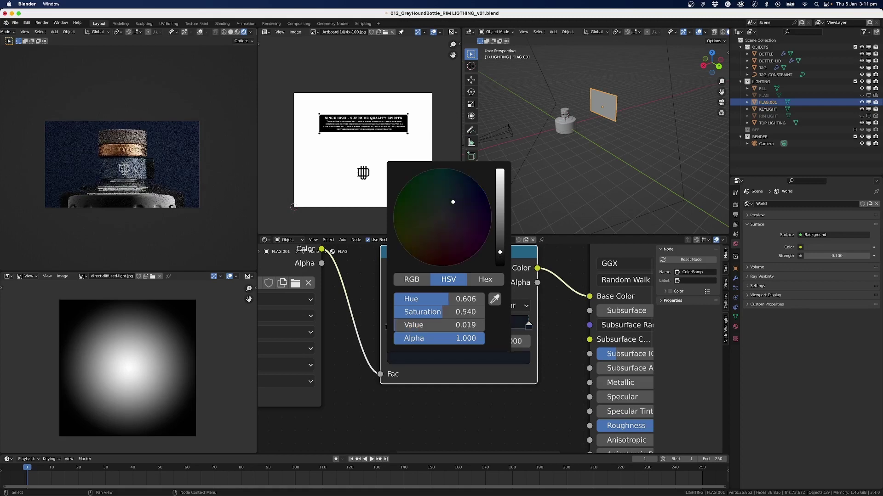
left_click_drag(500, 253, 500, 257)
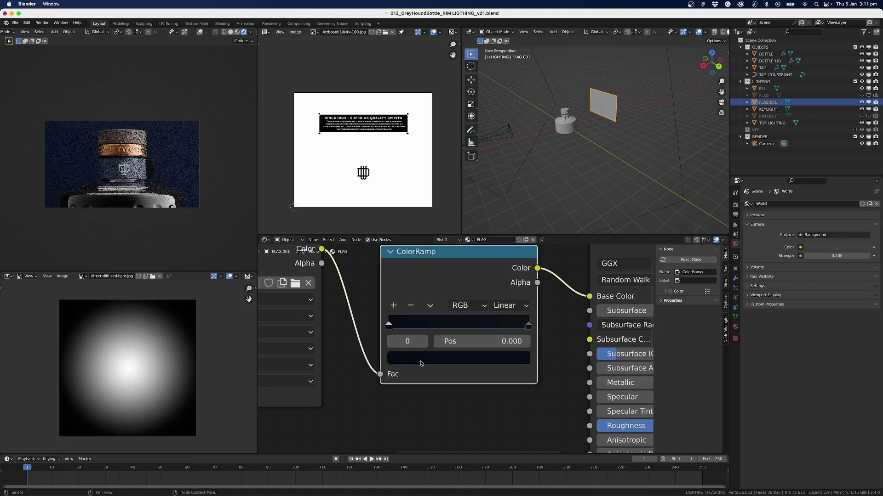
- Lower the color value of the ColorRamp's stop at position 0.000 to near black and raise its saturation to 1
left_click(421, 358)
left_click_drag(501, 262, 500, 266)
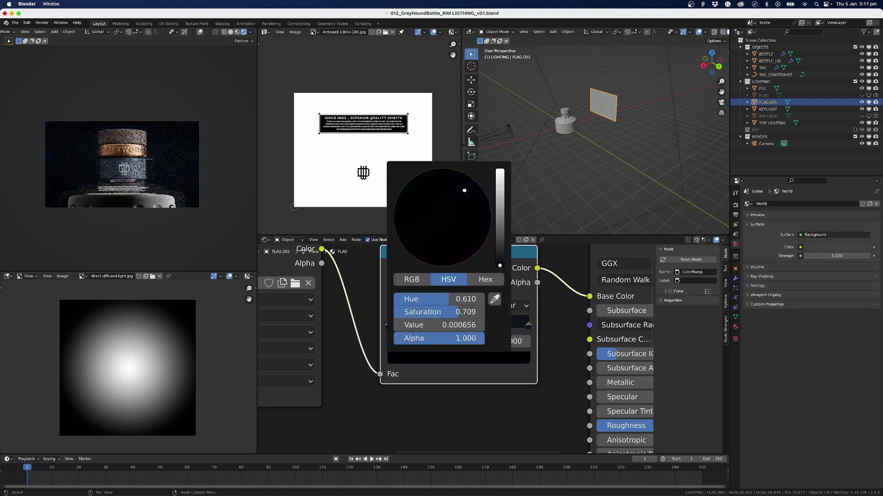
left_click(465, 174)
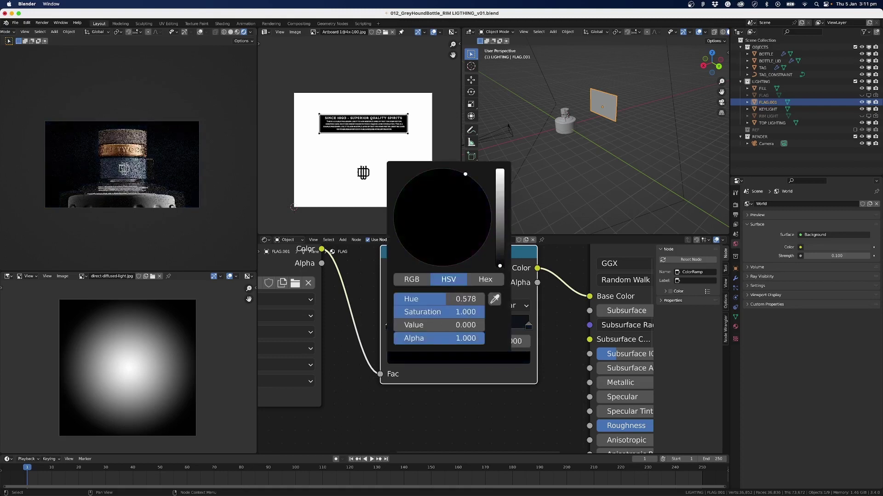
left_click(528, 327)
left_click(508, 358)
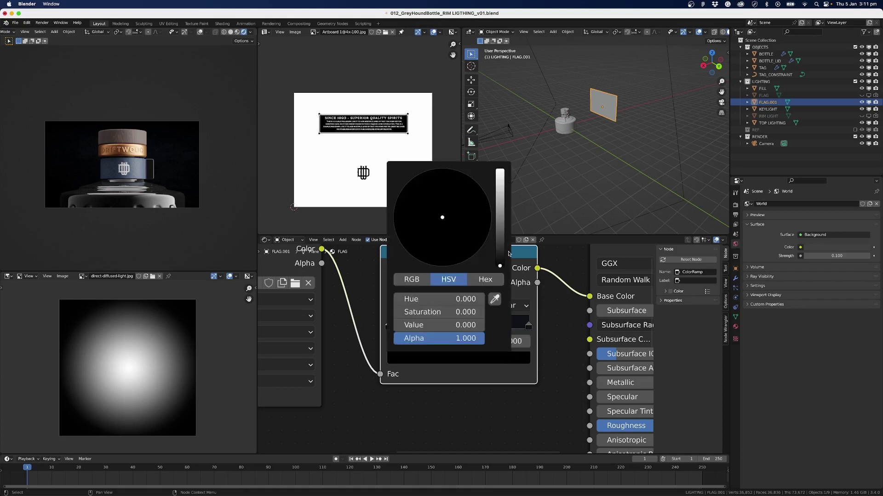
left_click_drag(500, 244, 457, 201)
left_click_drag(501, 247, 500, 199)
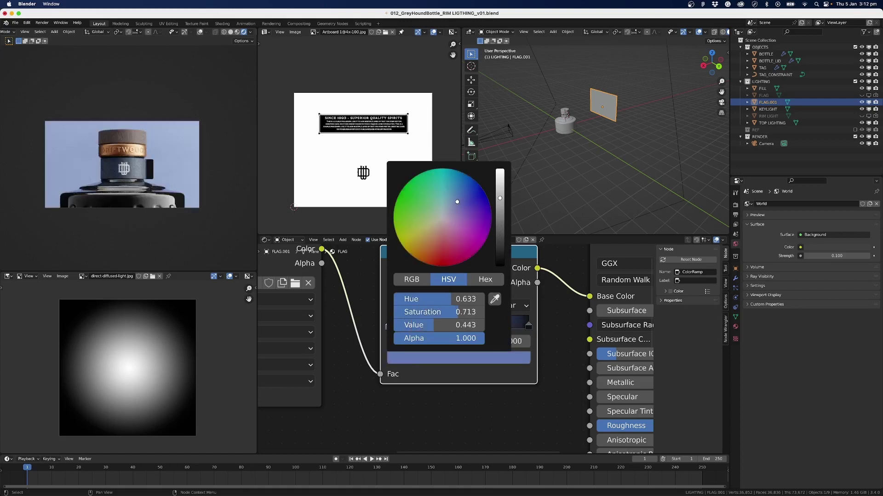
key("Escape")
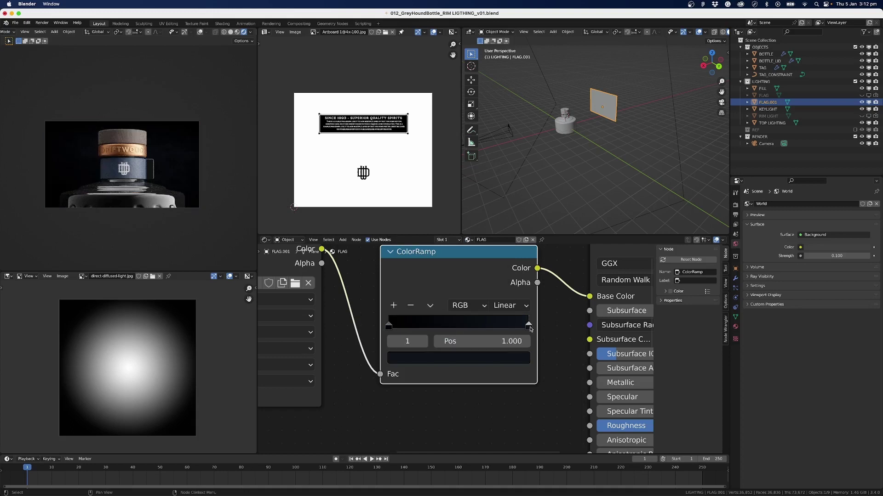
- Set the ColorRamp stop at position 1.000 to a dark blue with hue 0.642, saturation 0.742 and value 0.080
left_click(499, 358)
left_click_drag(500, 250, 500, 235)
left_click(461, 200)
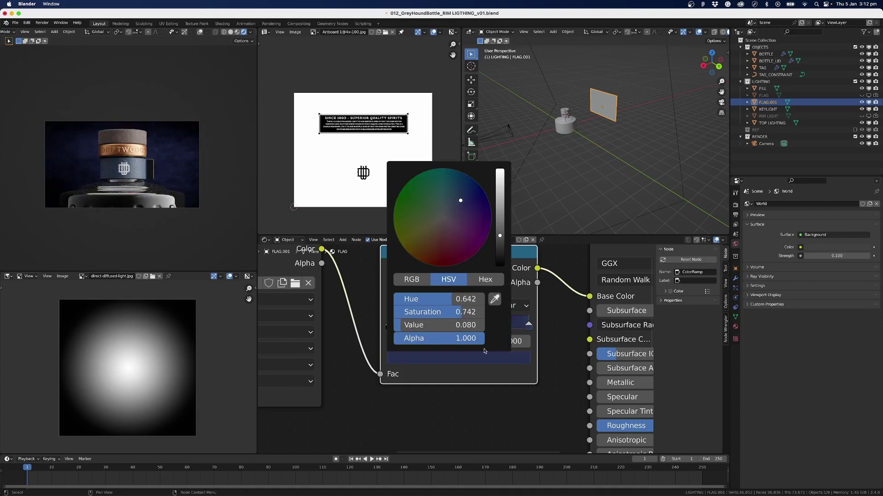
- Move the ColorRamp's black stop to position 0.027 and color it near-black blue with hue 0.630, saturation 0.614 and value 0.003
mouse_move(389, 330)
left_mouse_down()
mouse_move(404, 327)
mouse_move(394, 327)
left_mouse_up()
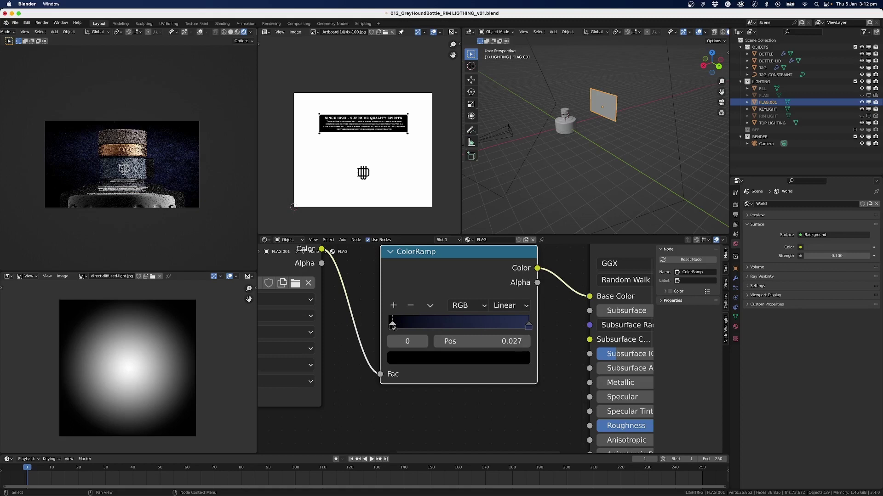
left_click(428, 361)
left_click_drag(443, 211, 464, 203)
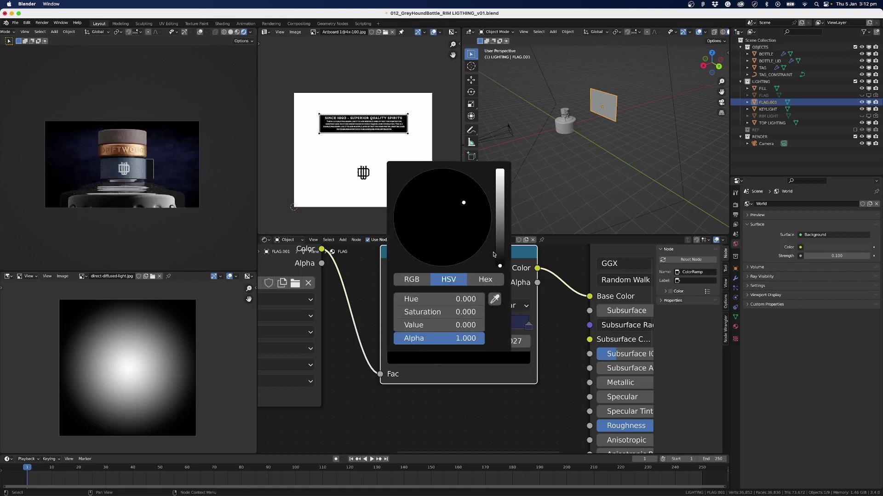
left_click_drag(500, 266, 500, 262)
left_click_drag(463, 202, 466, 199)
left_click_drag(500, 260, 500, 262)
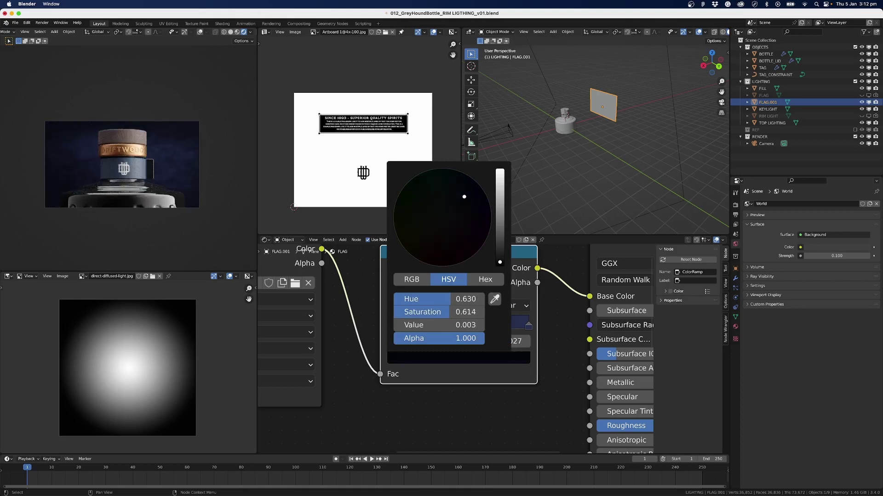
- Darken the ColorRamp's blue stop at position 1.000 slightly by lowering its color value
left_click(528, 324)
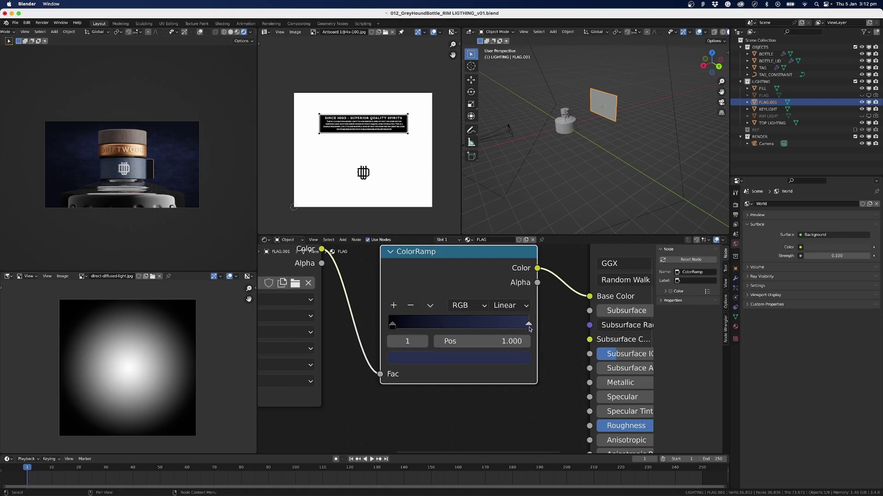
left_click(511, 358)
left_click_drag(501, 239, 499, 245)
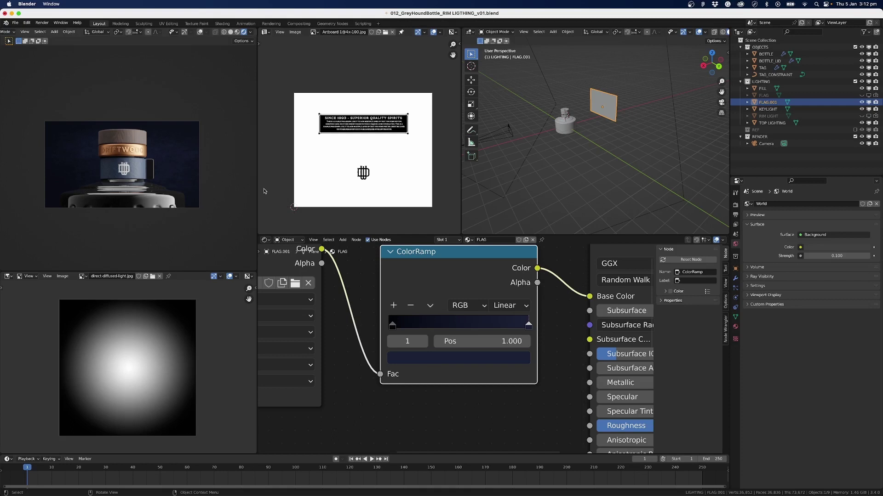
- Add a mesh plane to the LIGHTING collection and rename it RIM LIGHT.001
middle_click_drag(608, 110, 620, 194)
left_click(620, 195)
middle_click_drag(566, 176, 571, 158)
key("shift+a")
mouse_move(572, 158)
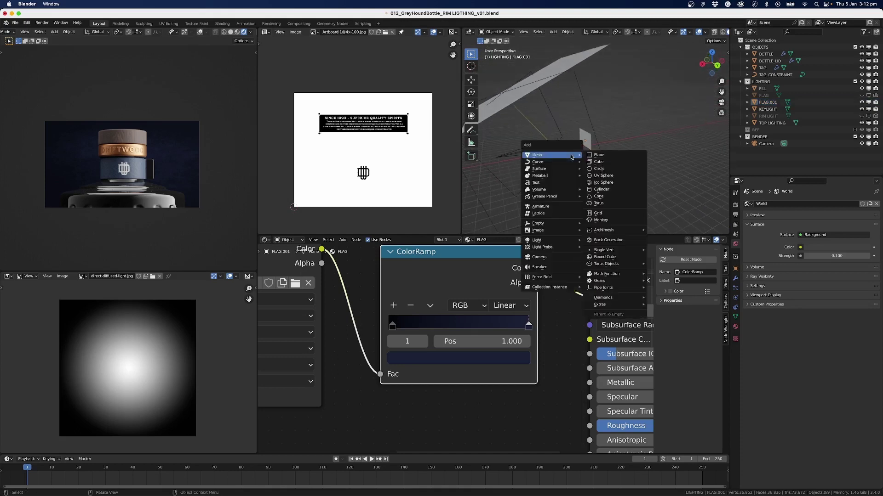
left_click(597, 155)
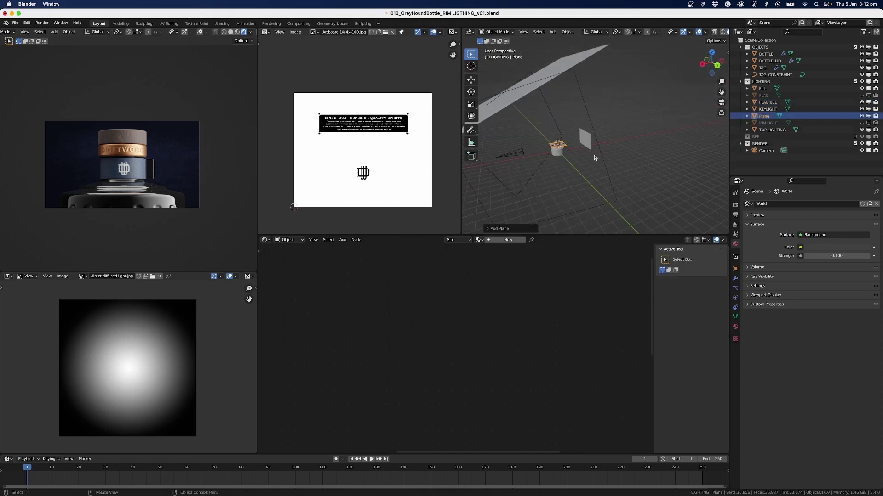
double_click(764, 117)
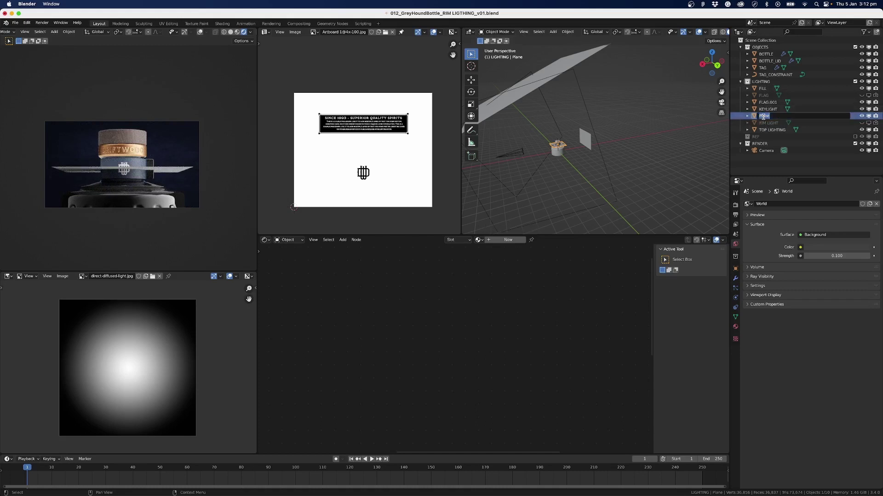
type("RIM LIGHT.001")
key("Return")
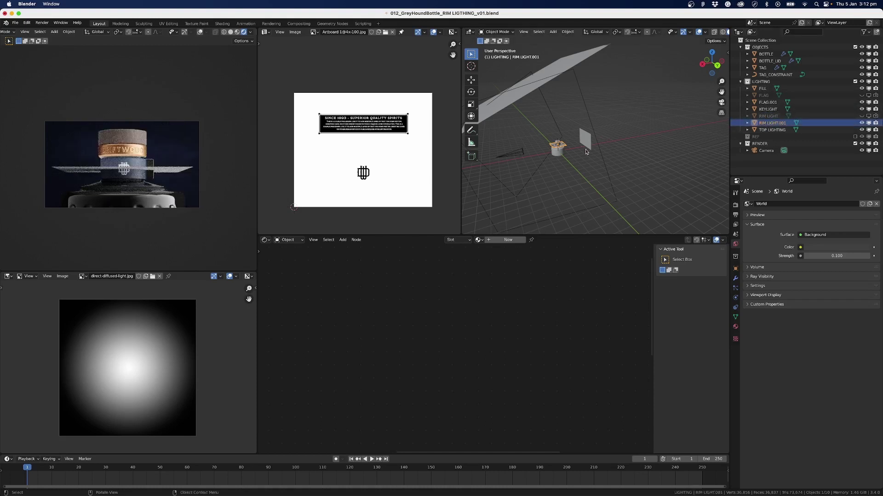
- Move the RIM LIGHT.001 plane along the X axis to a spot behind the bottle and the flag plane
middle_click_drag(630, 160, 618, 135)
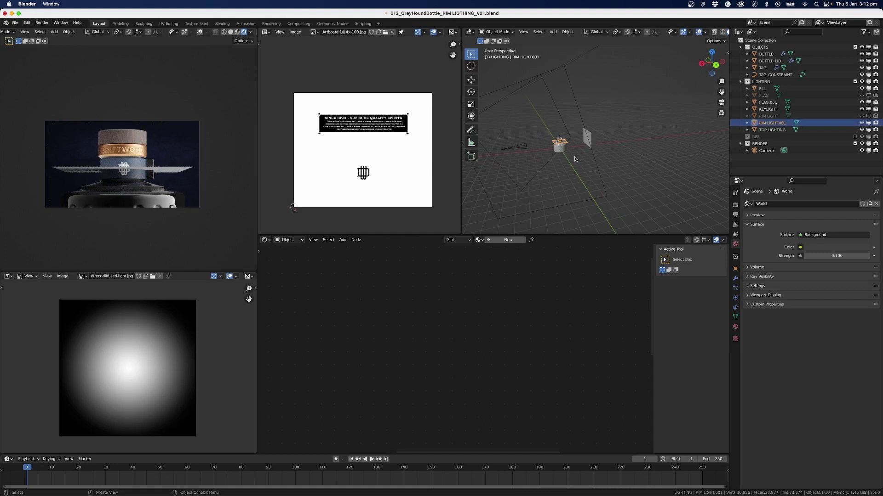
key("g")
key("x")
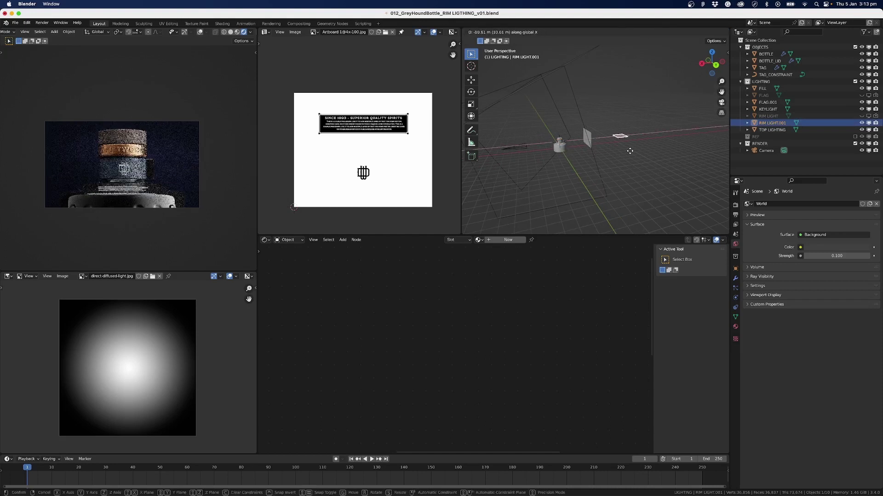
left_click(632, 150)
- Rotate the RIM LIGHT.001 plane 90° around X, and turn it around Z to face the bottle
type("rx")
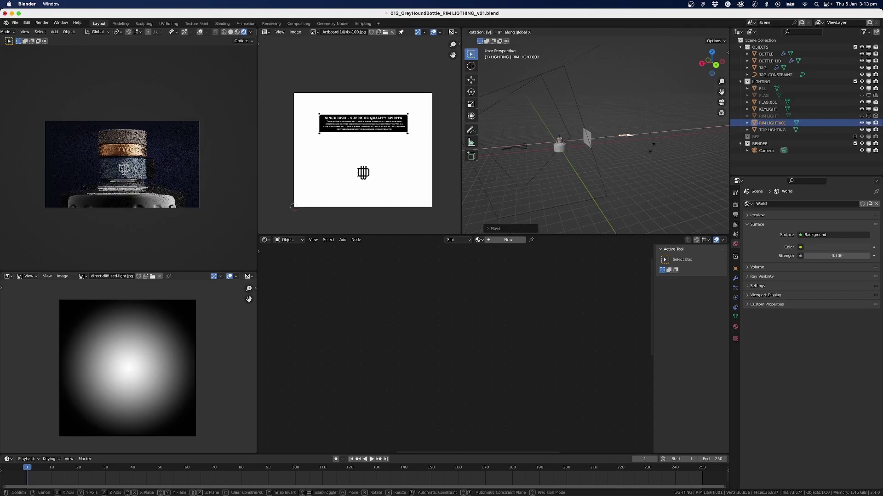
type("90")
key("Return")
key("r")
key("z")
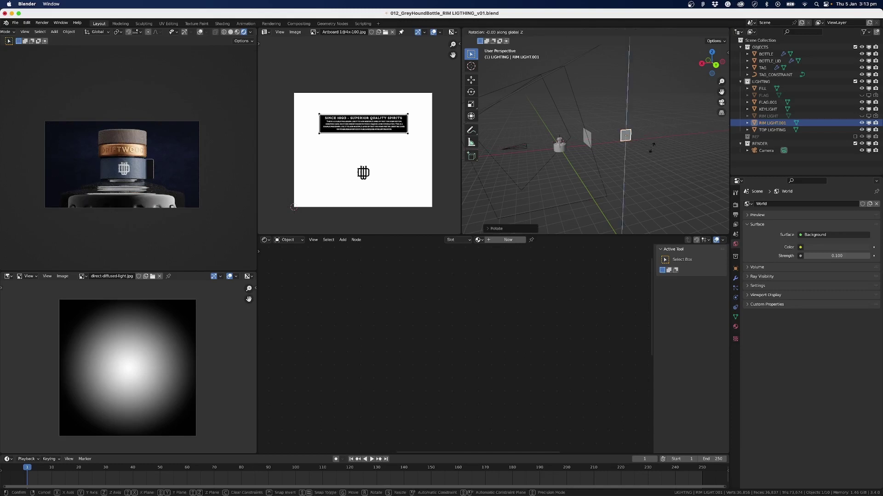
key("Return")
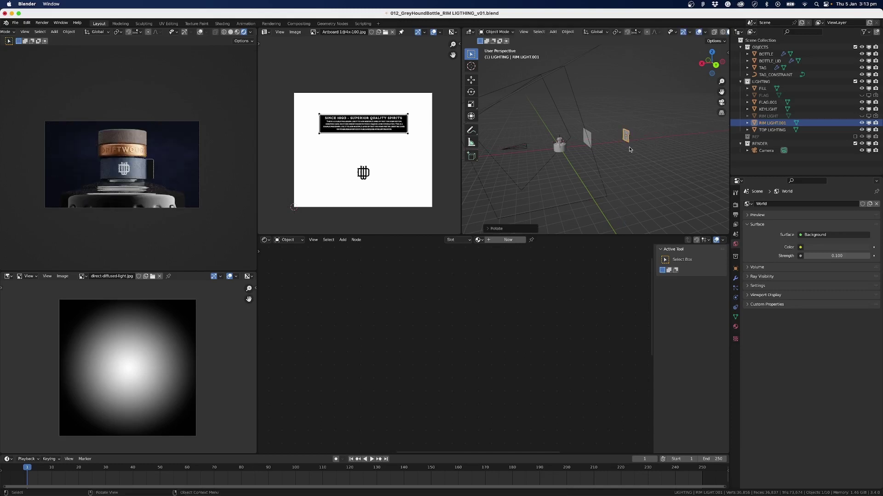
- Move the rim light plane about 2.8 m along X toward the flag and scale it up about 9.7 times
key("g")
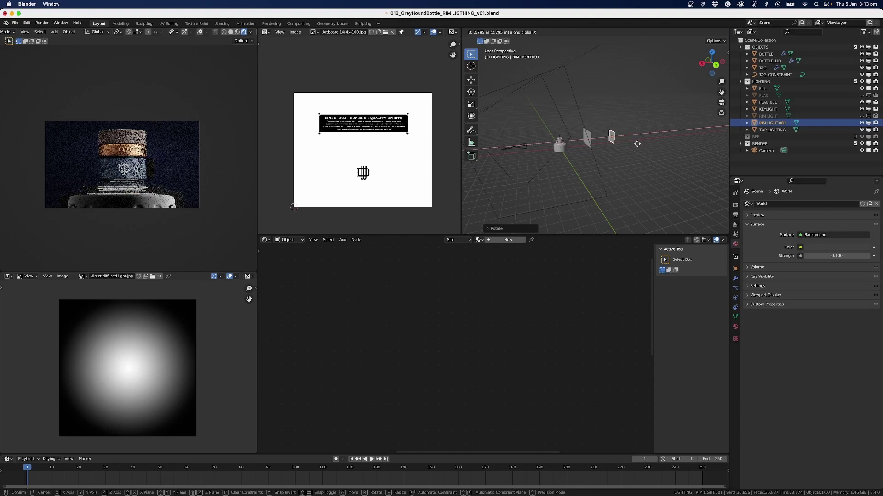
key("Return")
key("s")
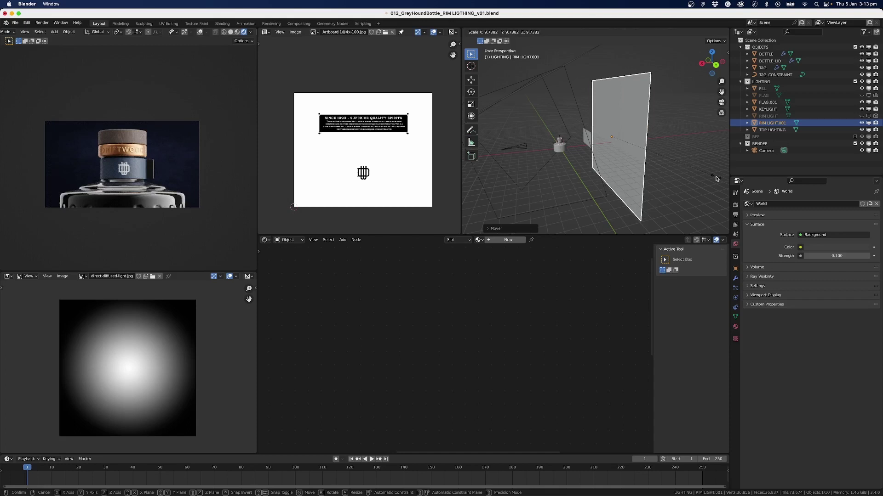
left_click(716, 179)
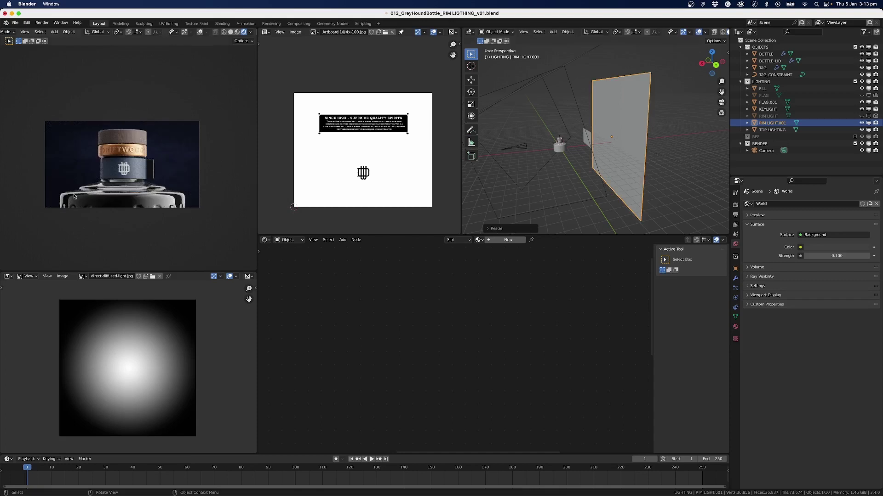
- Select the camera and raise it along the Z axis to frame the bottle from higher up
scroll(542, 133, "up", 6)
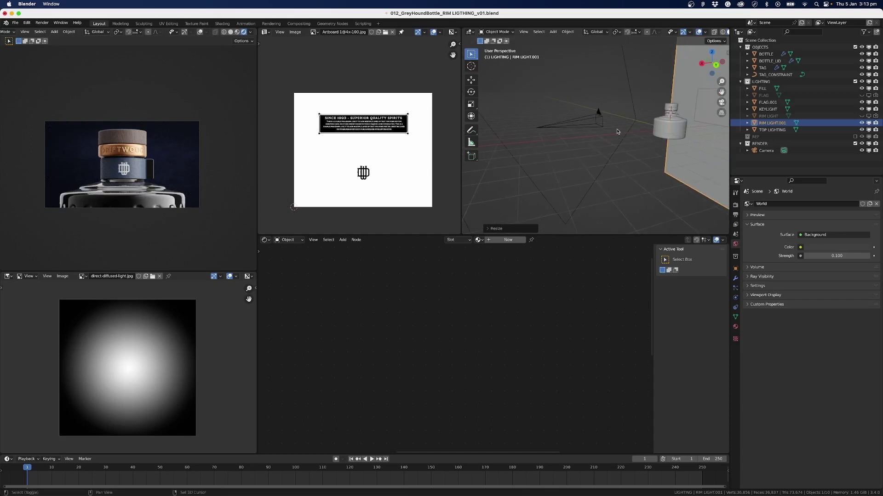
left_click(593, 120)
middle_click_drag(589, 138, 538, 137, "shift")
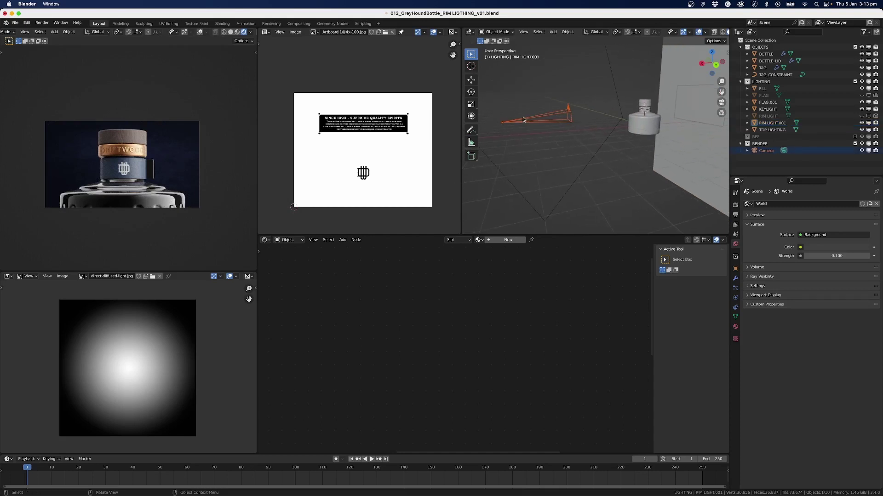
left_click(537, 136)
key("g")
key("z")
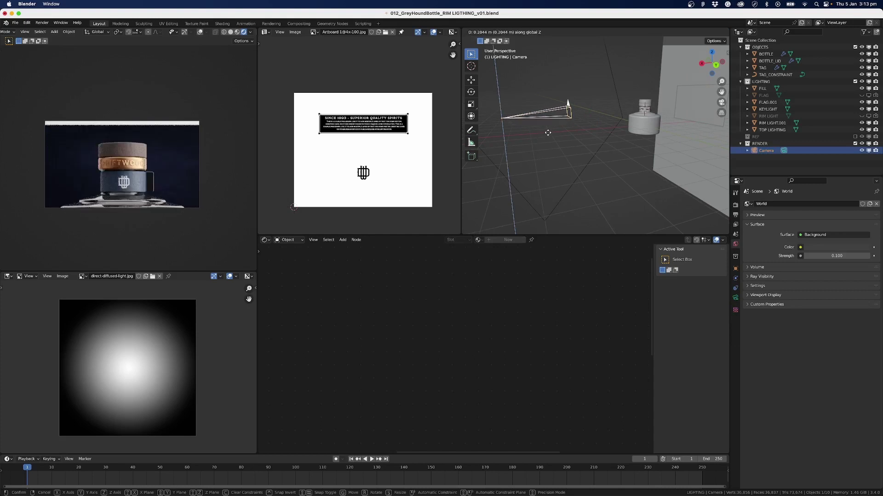
left_click(561, 127)
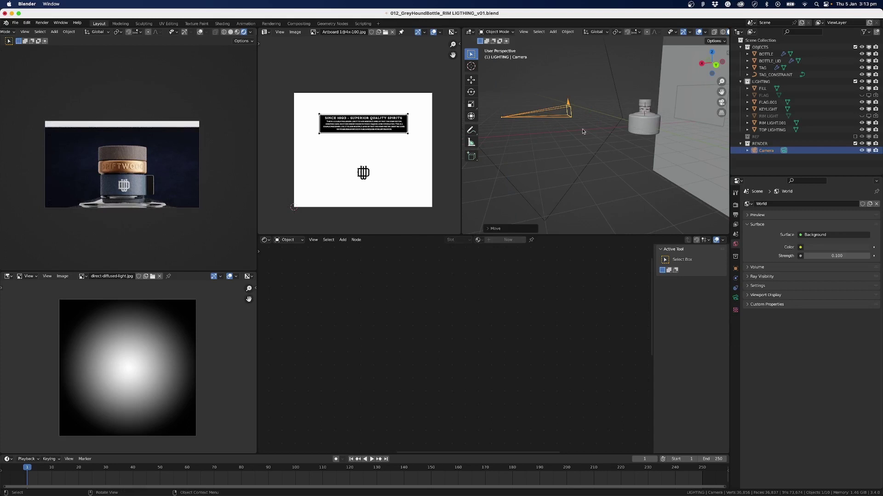
- Tilt the camera slightly downward toward the bottle's shoulder in the front orthographic view
scroll(582, 131, "down", 2)
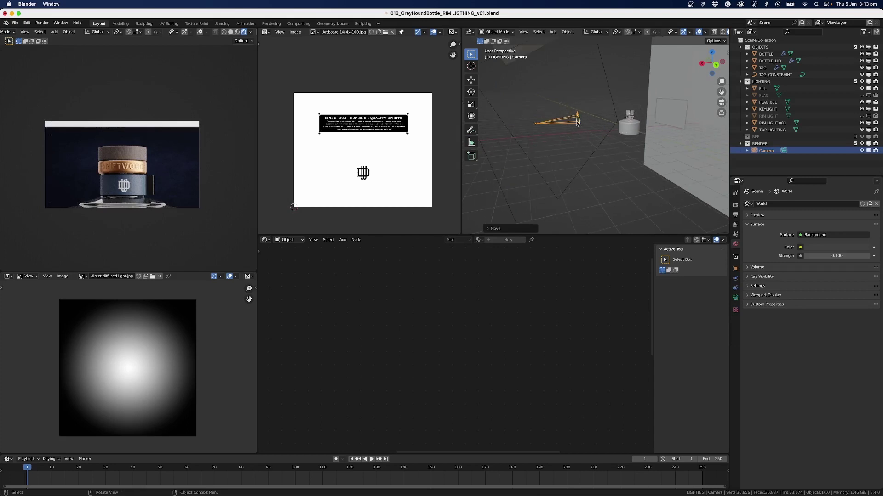
key("KP_7")
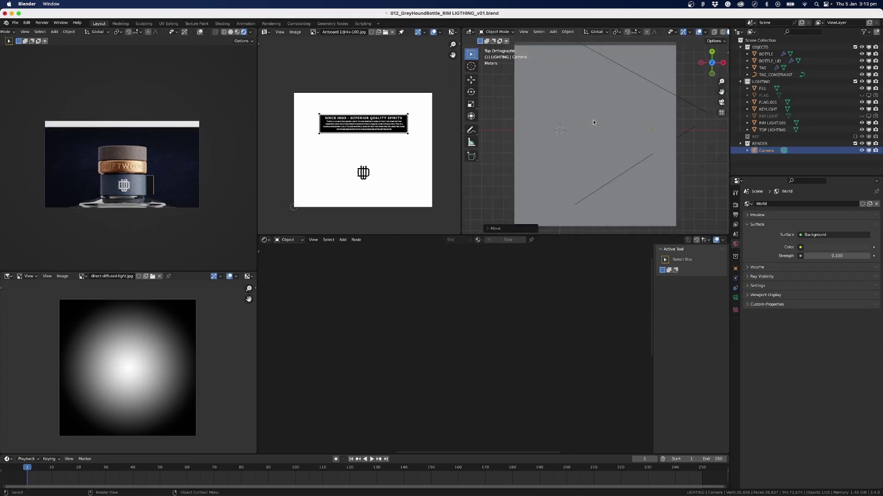
key("KP_3")
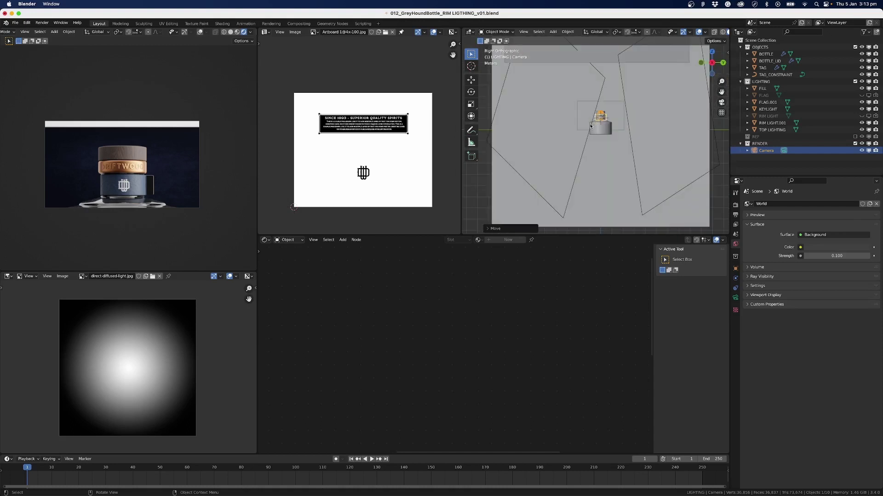
key("KP_1")
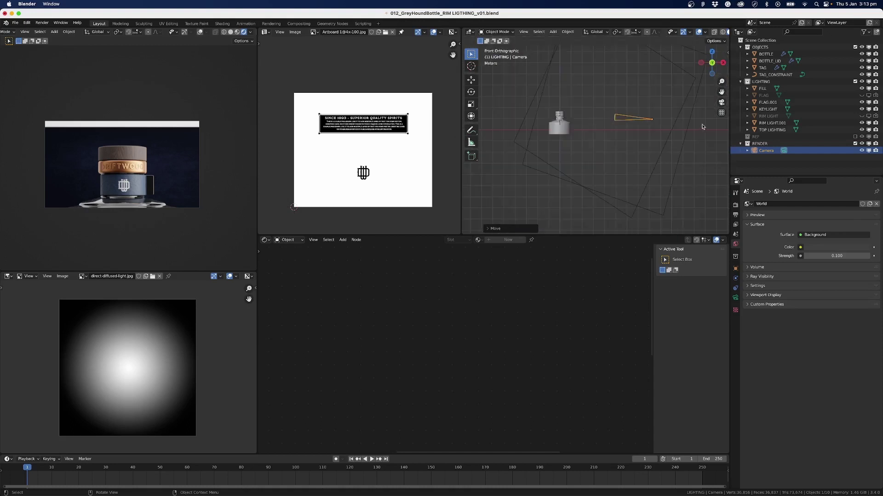
scroll(638, 127, "up", 1)
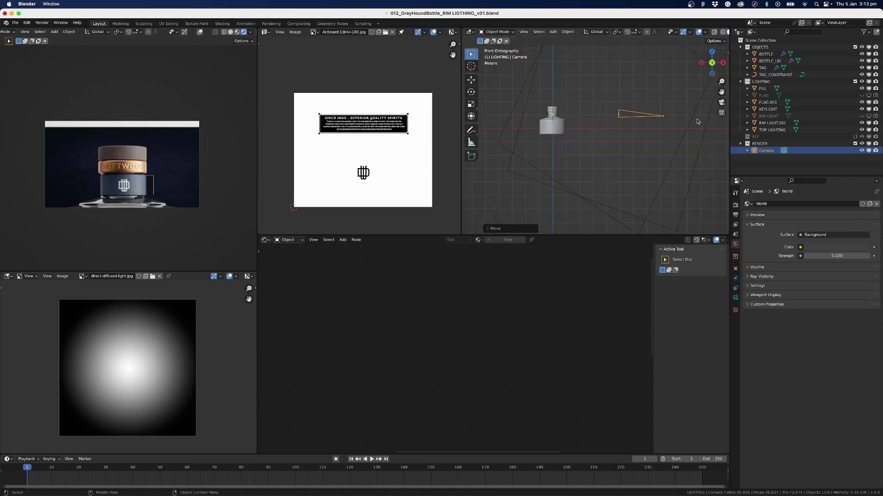
key("r")
left_click(684, 152)
- Raise the tilted camera about 0.3 m along the Z axis to bring the whole cap into frame
key("g")
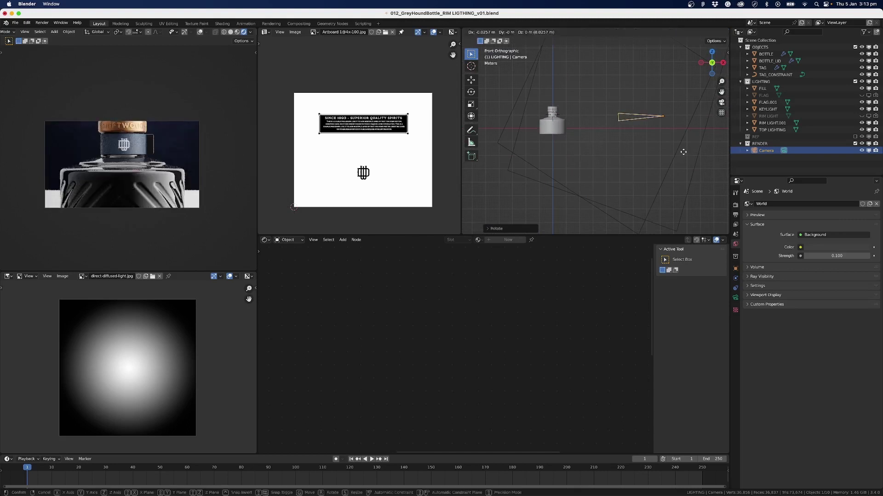
key("z")
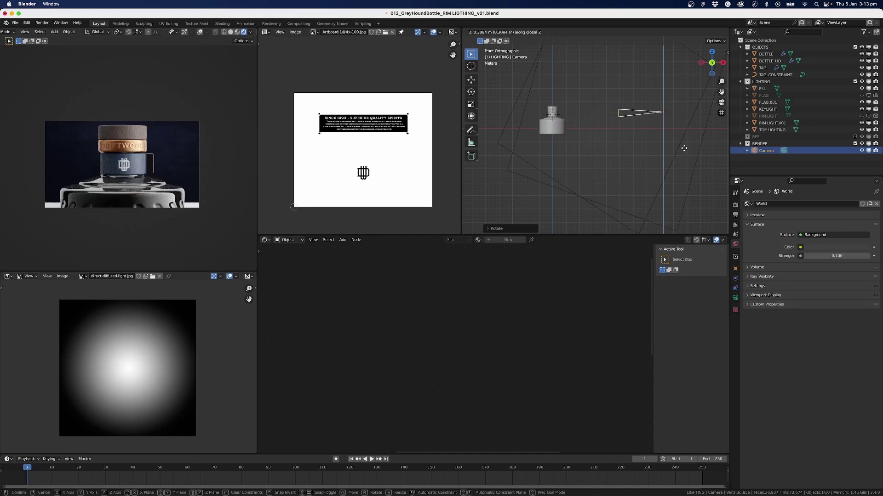
left_click(684, 149)
- Tilt the camera slightly further and lower it about 0.2 m along the Z axis to frame the cap and bottle shoulder
key("r")
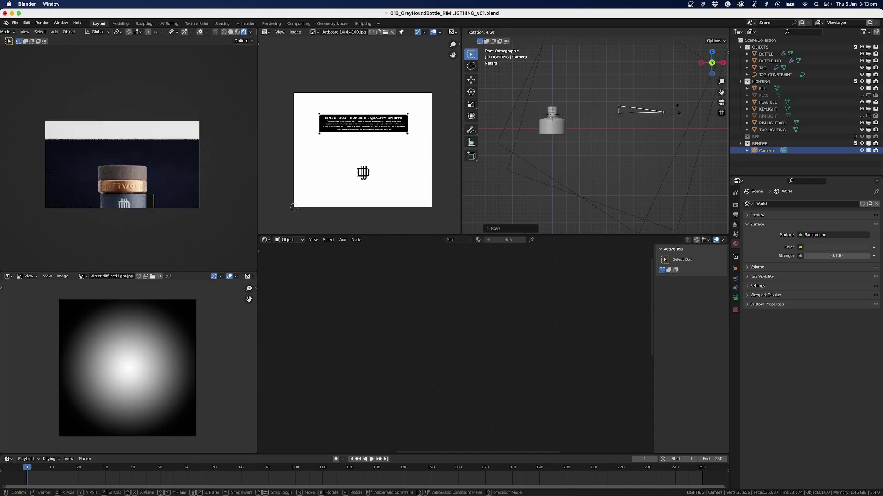
left_click(671, 78)
key("g")
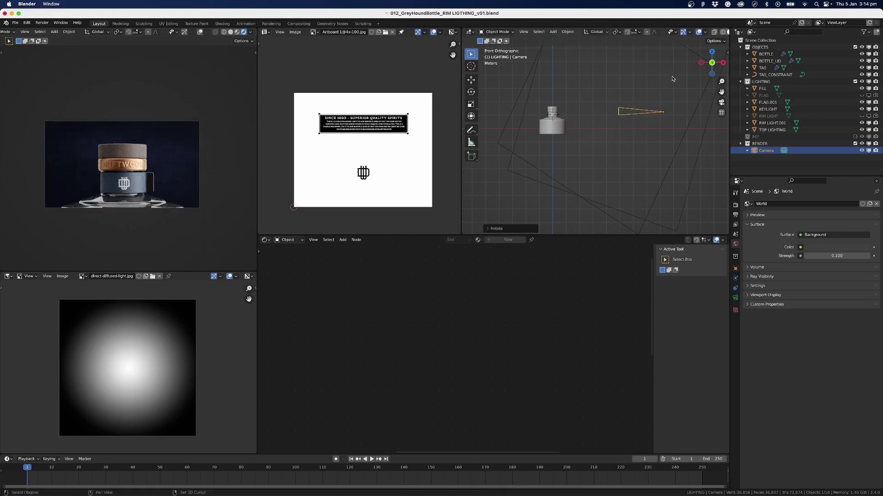
key("z")
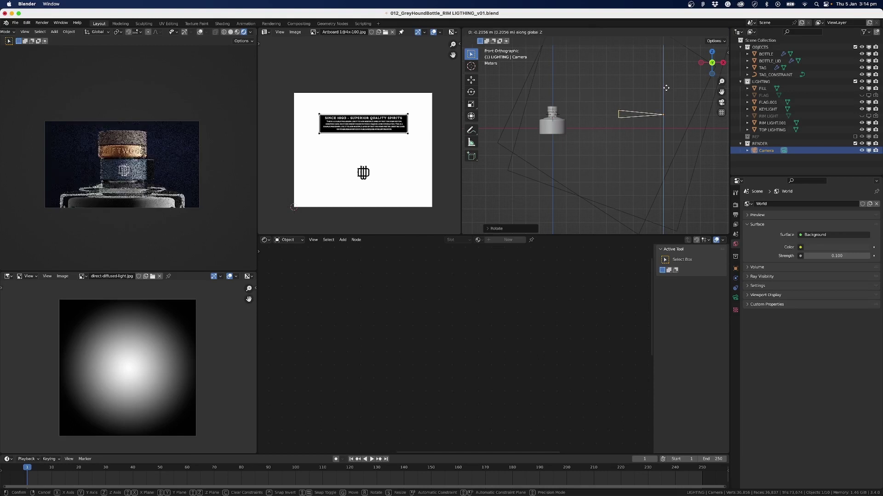
left_click(667, 89)
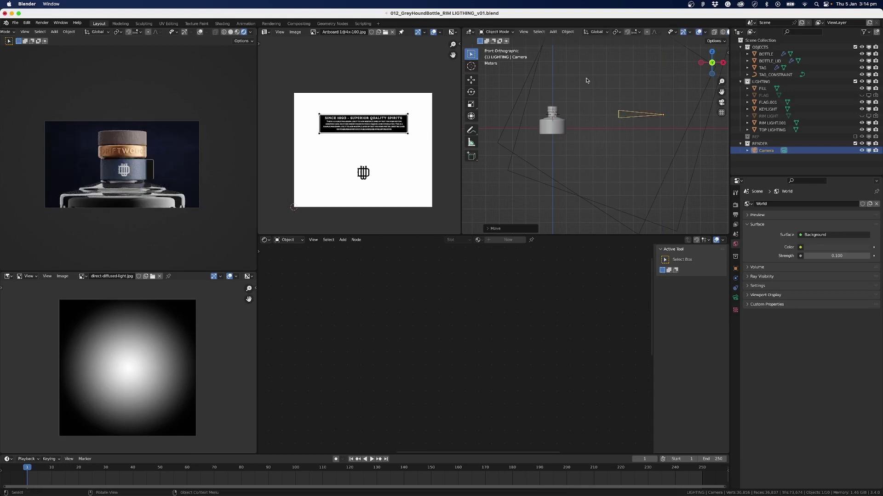
- Select the large rim light plane and create a new material for it named RIM LIGHT.001
middle_click_drag(586, 82, 550, 75)
left_click(550, 75)
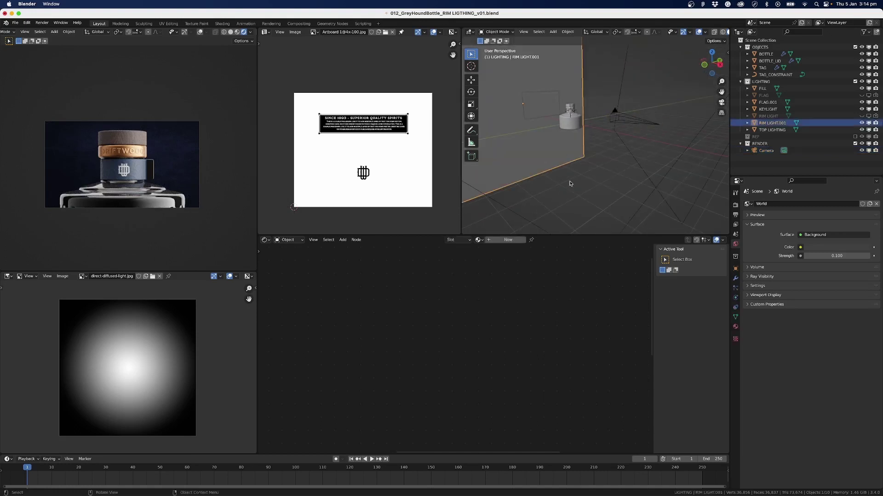
left_click(495, 240)
double_click(491, 240)
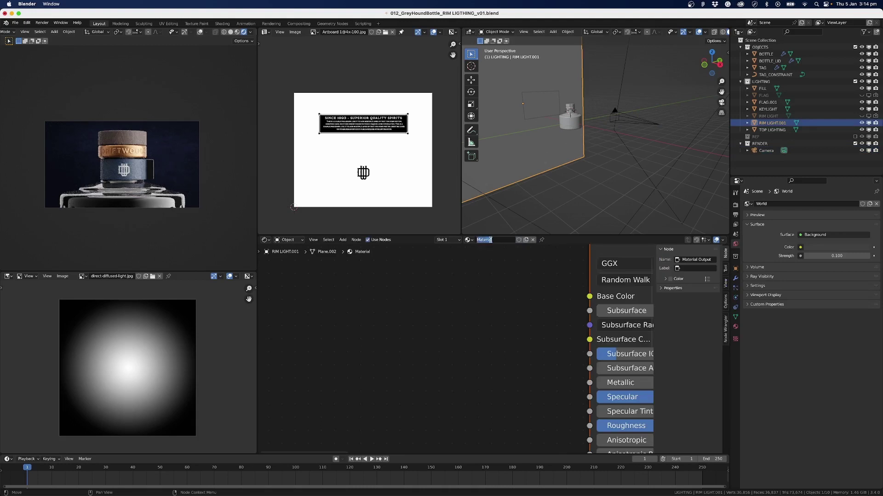
type("RIM LIGHT.001")
key("Return")
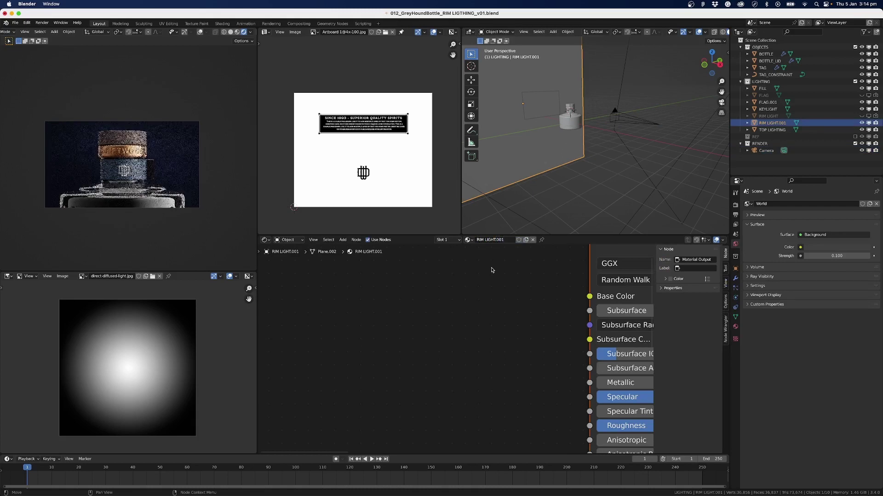
key("Home")
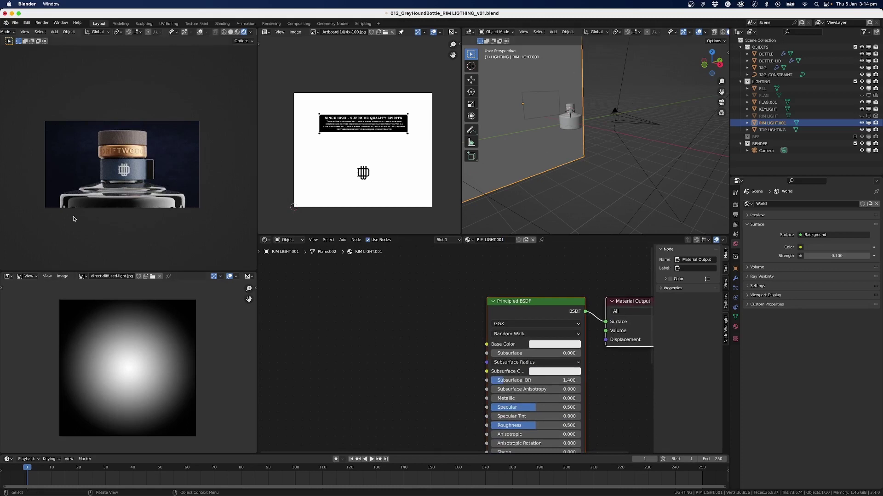
- Compare the size and placement of the RIM LIGHT.001 plane with the original RIM LIGHT by toggling their visibility
left_click(862, 123)
left_click(861, 116)
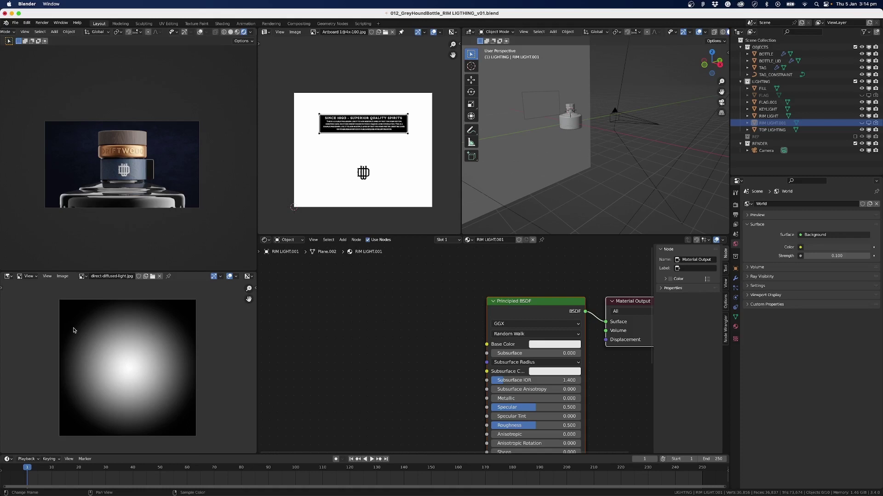
left_click(875, 124)
scroll(598, 166, "up", 4)
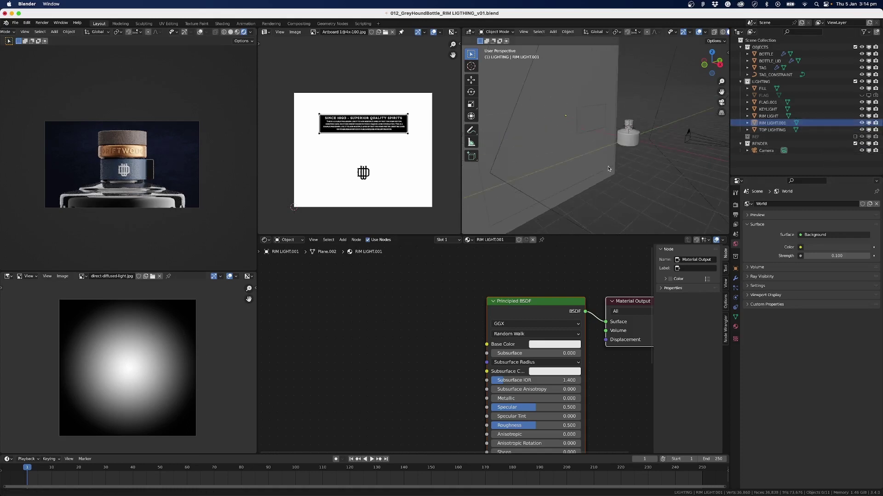
left_click(598, 166)
middle_click_drag(598, 167, 549, 161)
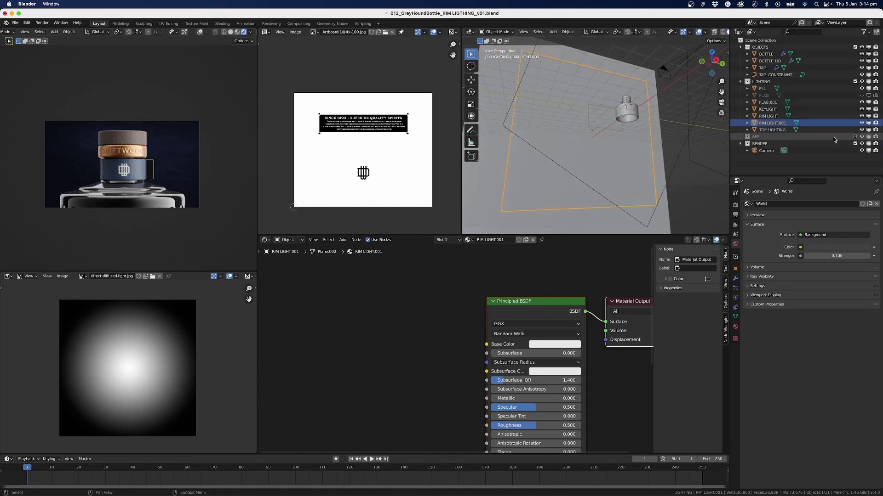
left_click(862, 116)
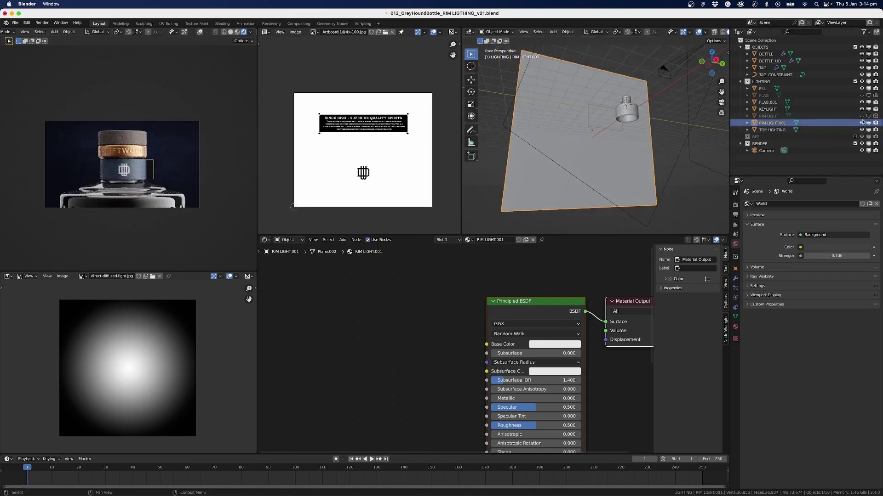
left_click(862, 116)
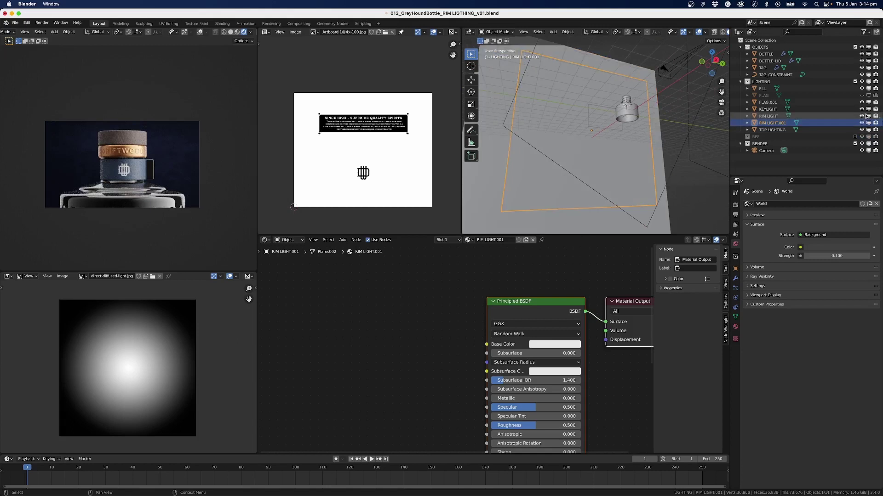
left_click(861, 116)
middle_click_drag(620, 193, 603, 207)
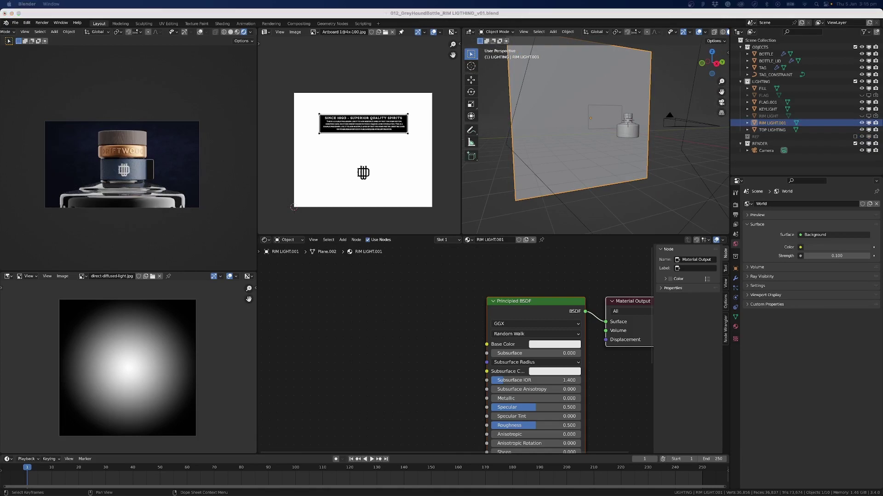
- Bring the direct-diffused-light.jpg image into the RIM LIGHT.001 material and connect its Color to the Principled BSDF's Base Color
left_click_drag(364, 494, 385, 339)
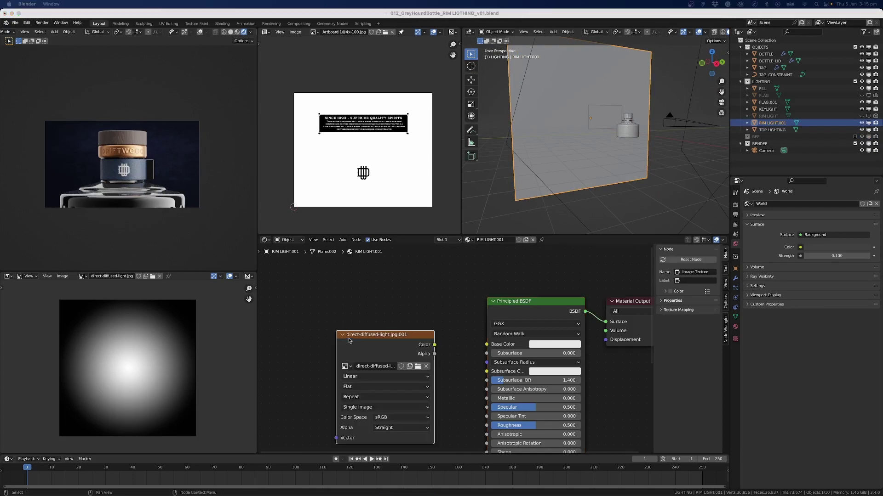
left_click(361, 308)
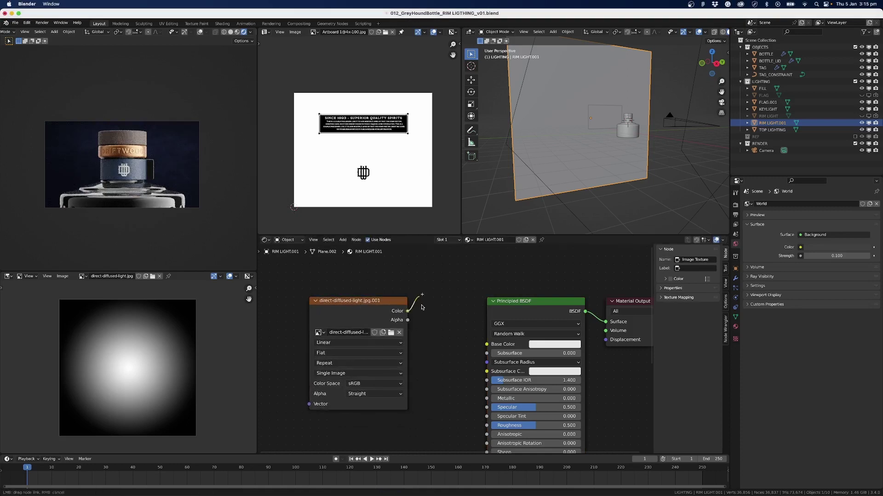
left_click_drag(408, 311, 486, 344)
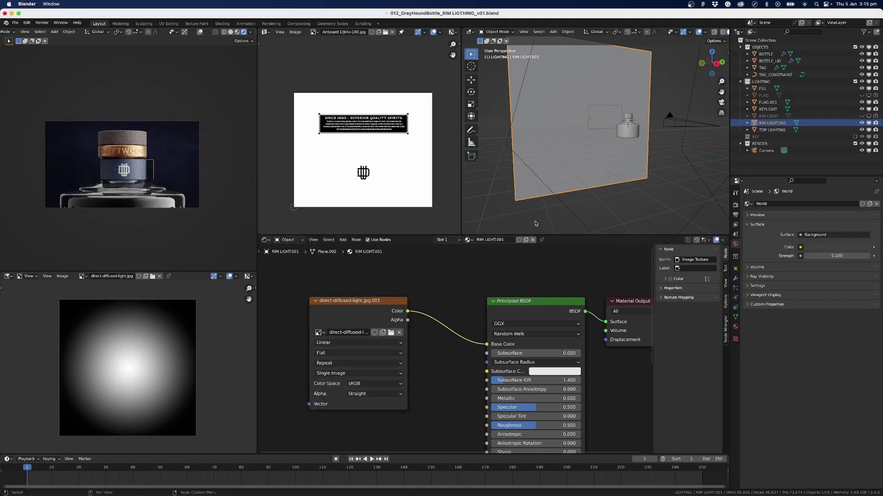
- Set the 3D viewport's solid shading color to Texture to preview the gradient on the rim light plane
scroll(716, 34, "down", 2)
scroll(716, 35, "down", 3)
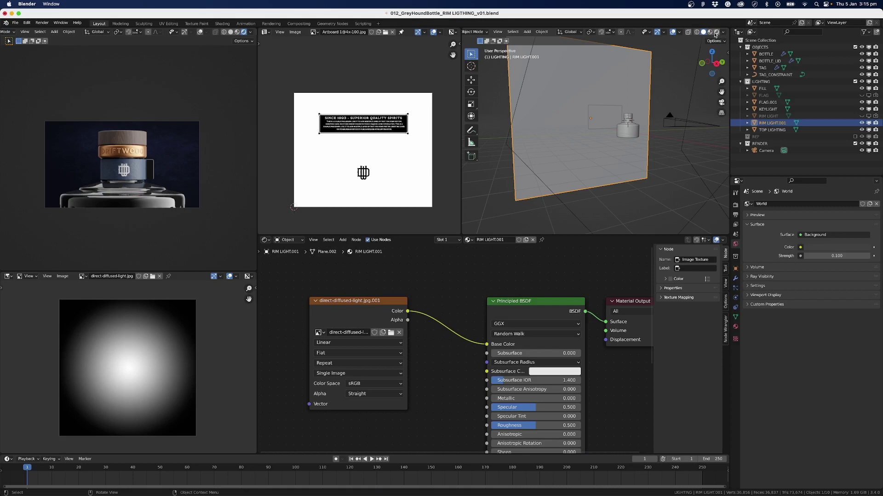
left_click(723, 33)
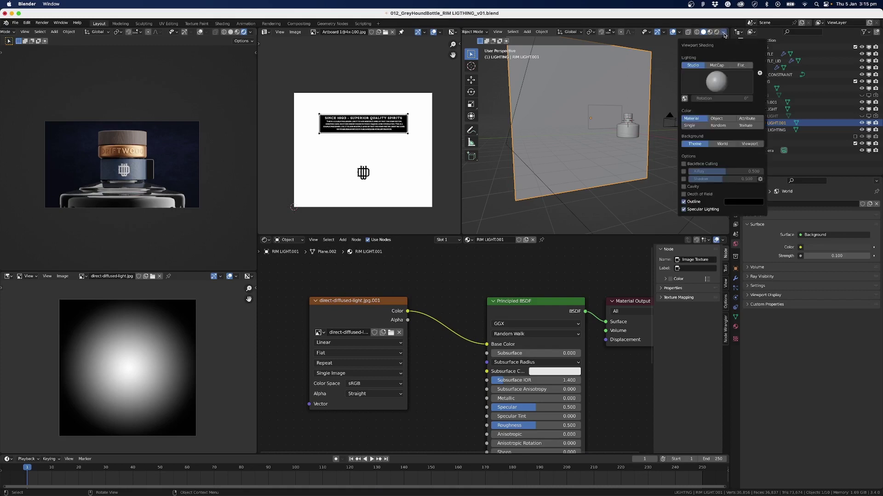
left_click(704, 32)
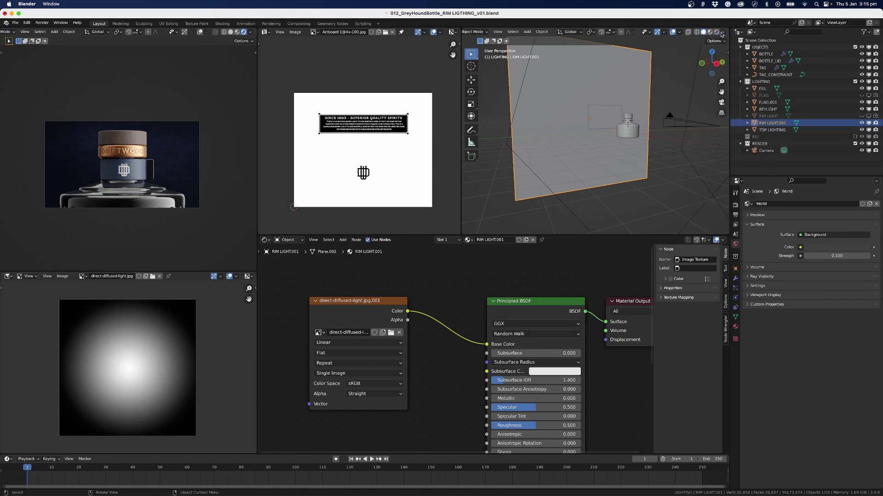
left_click(722, 33)
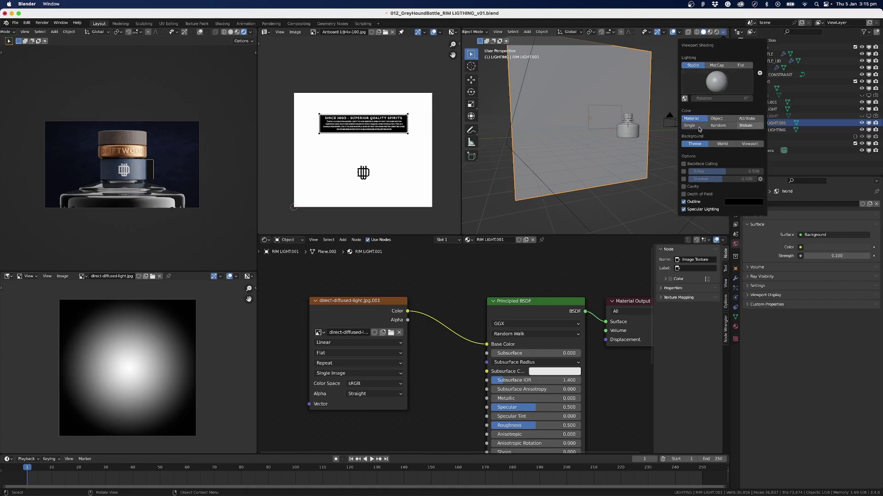
left_click(746, 126)
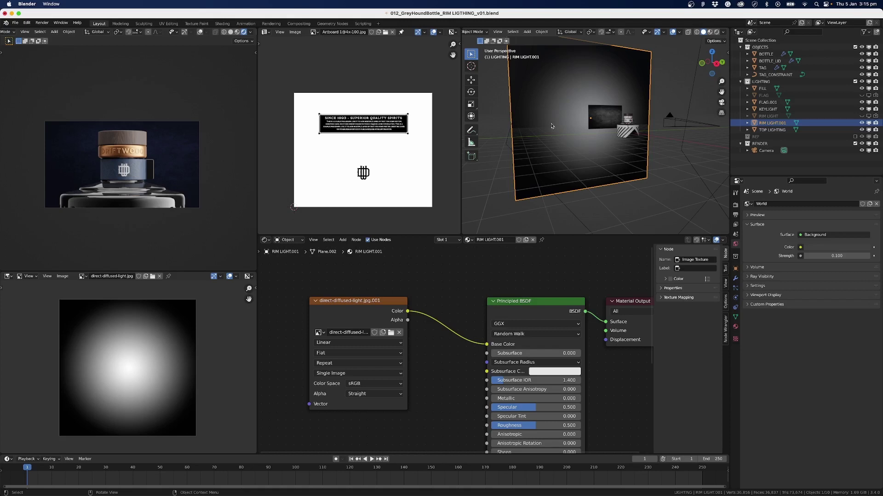
- Reroute the image's Color from Base Color to the Principled BSDF's Emission input and set Emission Strength to 4
middle_click_drag(322, 391, 391, 380)
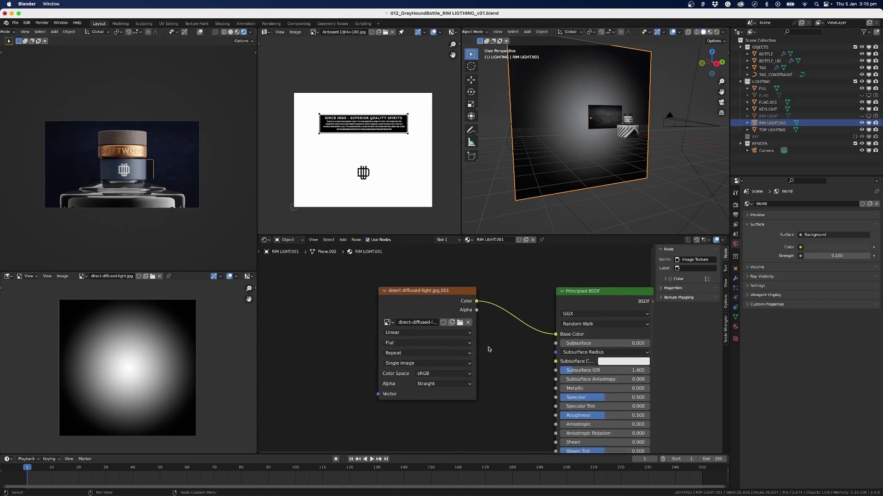
middle_click_drag(508, 358, 422, 330)
scroll(465, 357, "down", 2)
left_click(448, 322, "shift")
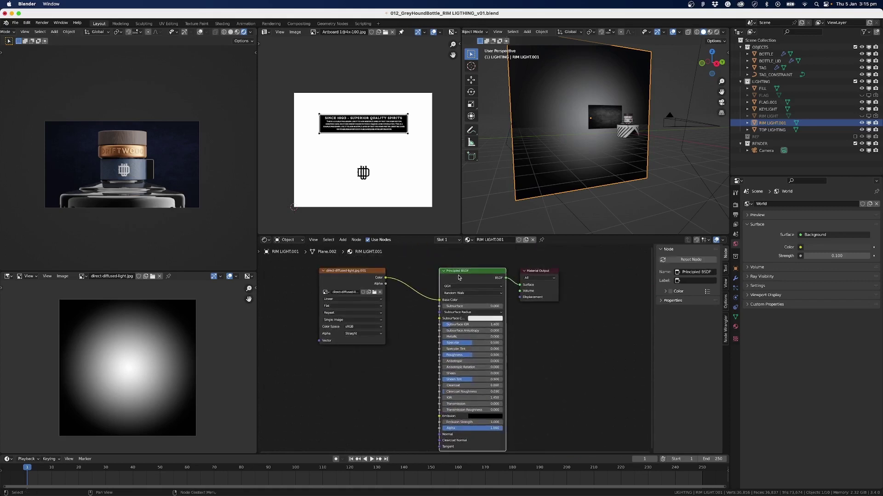
middle_click_drag(450, 290, 440, 276)
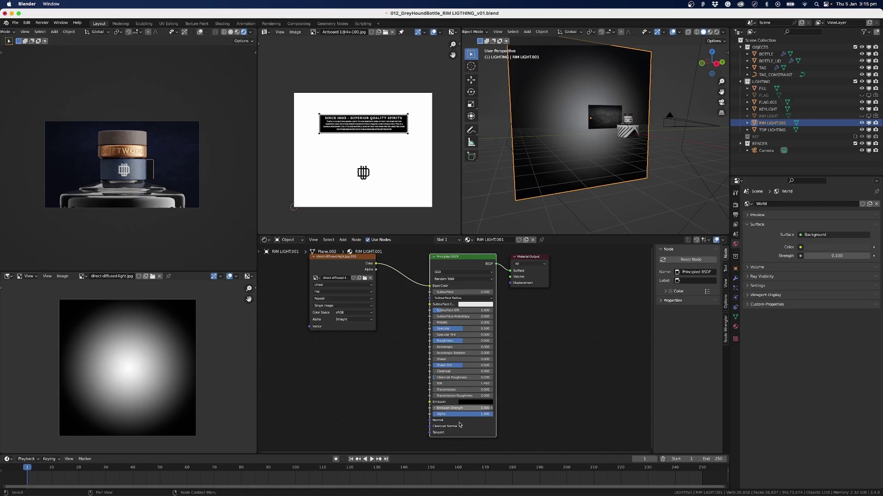
scroll(452, 429, "up", 3)
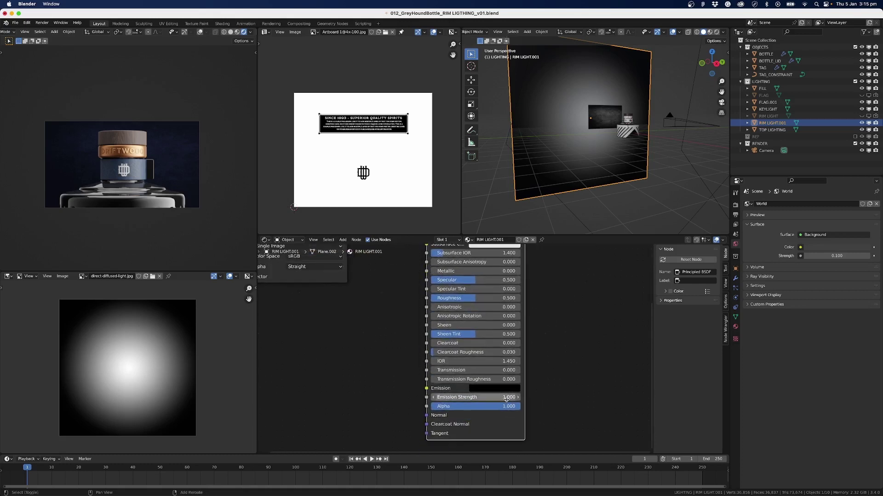
scroll(550, 374, "down", 4)
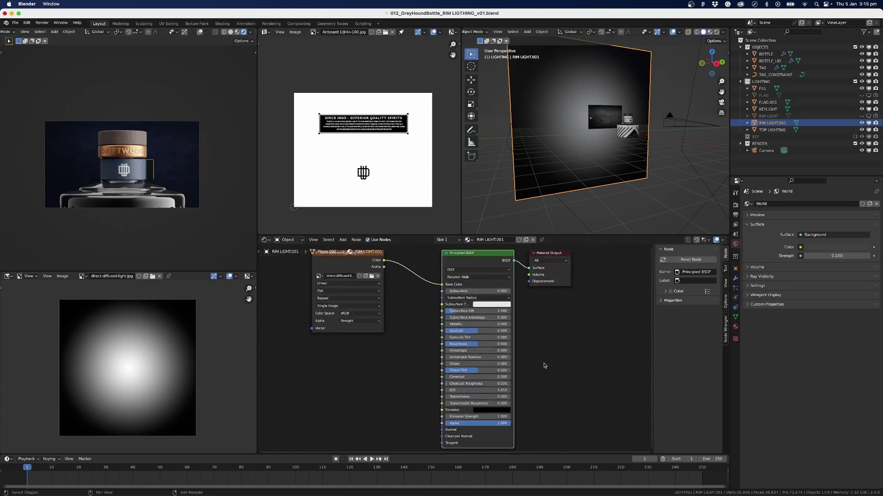
mouse_move(547, 368)
middle_mouse_down()
mouse_move(550, 379)
mouse_move(562, 374)
middle_mouse_up()
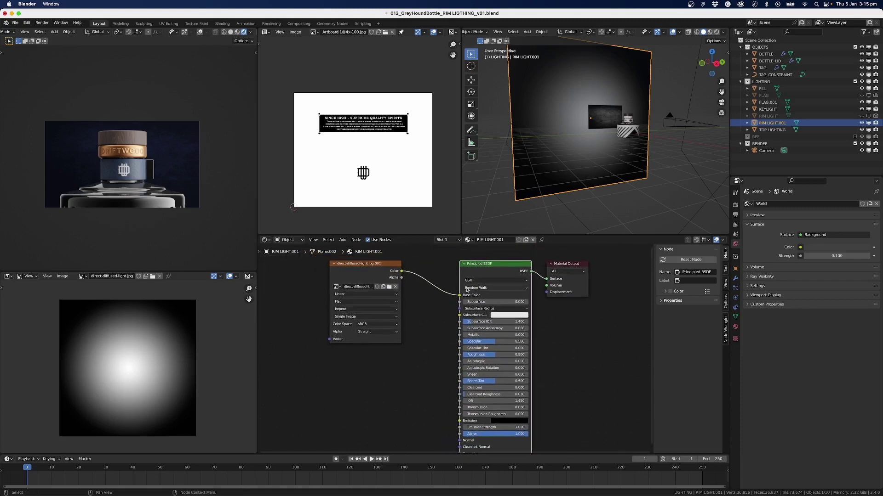
left_click_drag(459, 296, 460, 422)
left_click(482, 427)
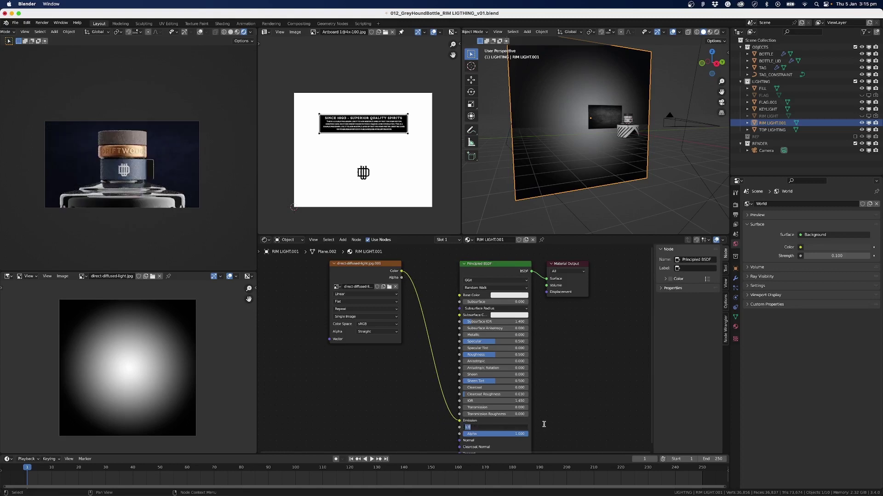
type("4")
key("Return")
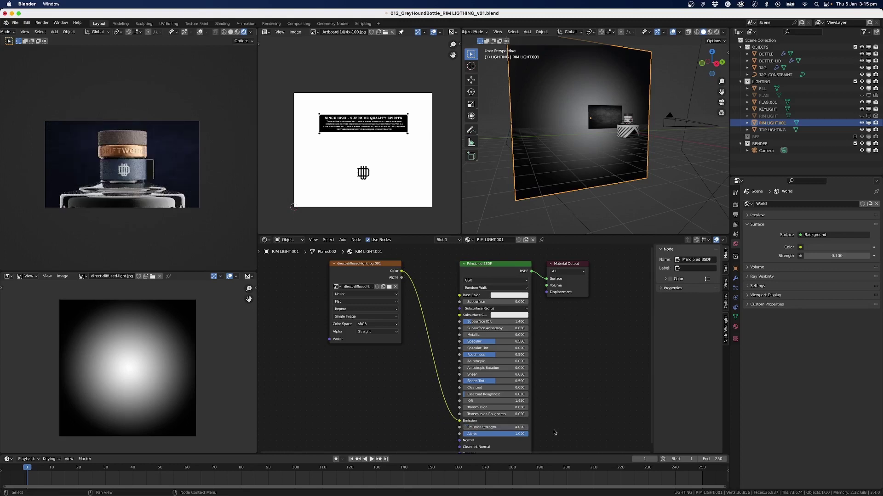
- Replace the Principled BSDF with an Emission node placed between the image texture and the Material Output
left_click(467, 261)
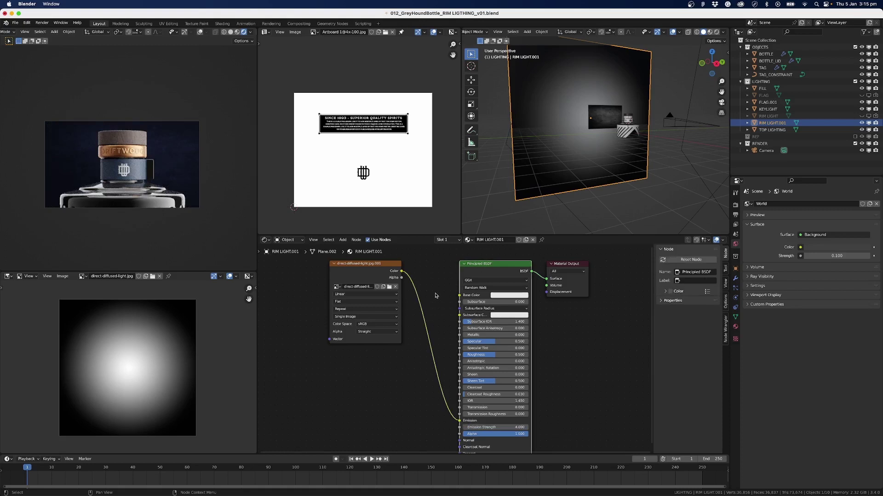
key("x")
key("shift+a")
left_click(460, 274)
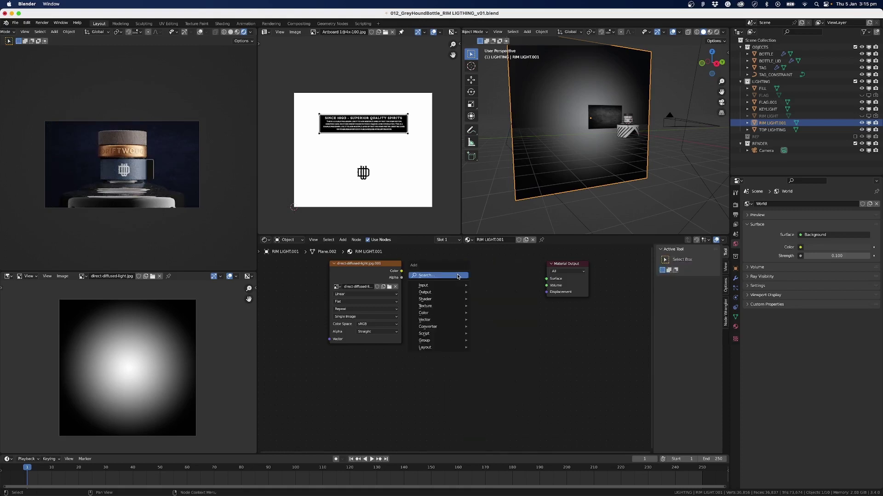
type("em")
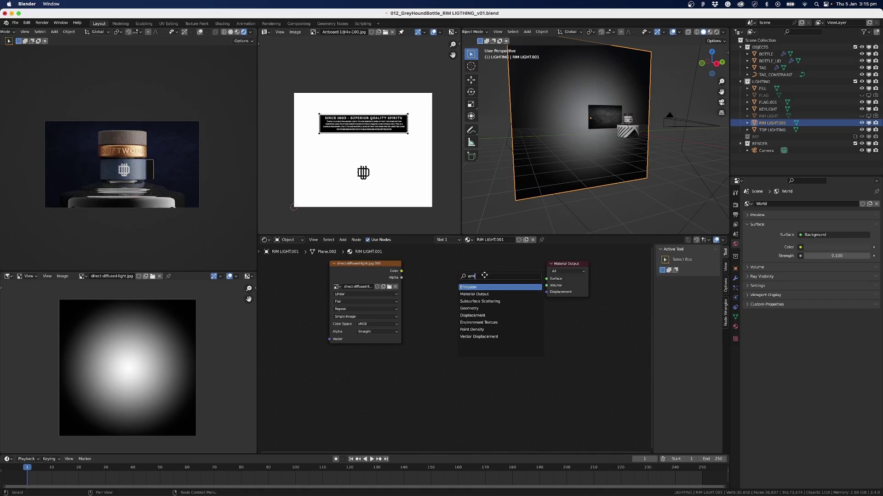
key("Return")
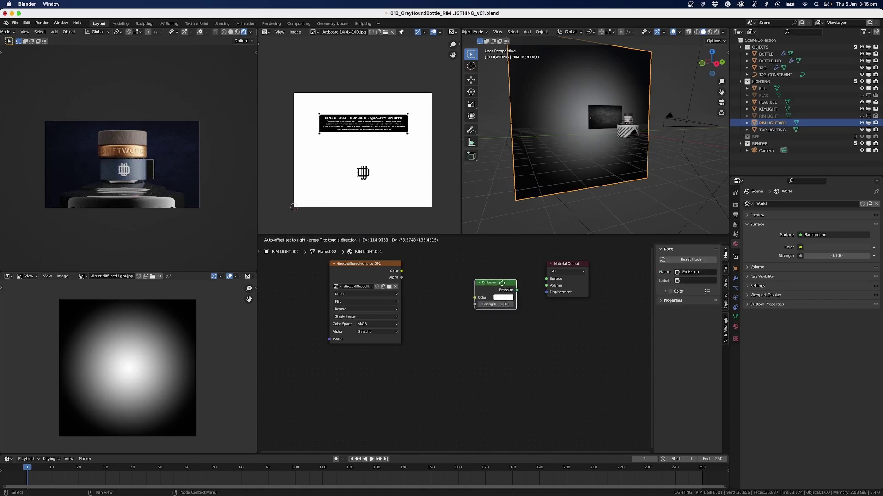
left_click(493, 271)
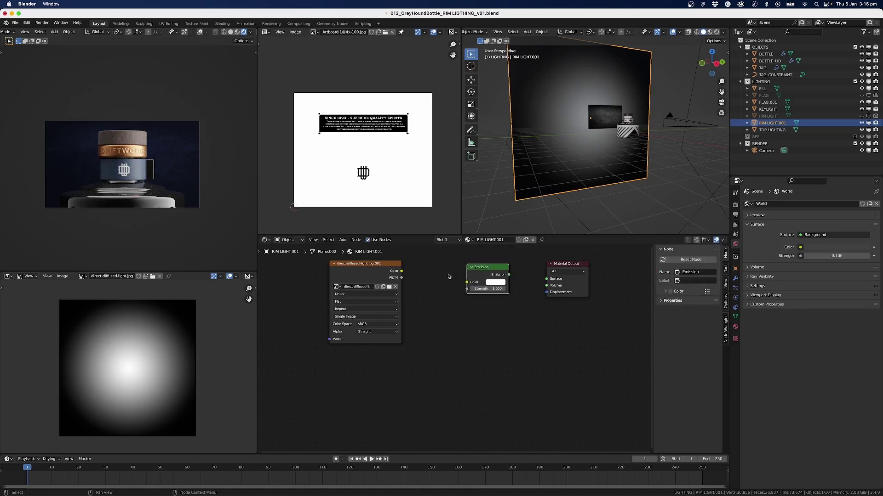
- Link the image texture's Color through the Emission node to the Material Output's Surface and set the Emission Strength to 4
left_click_drag(401, 271, 546, 279)
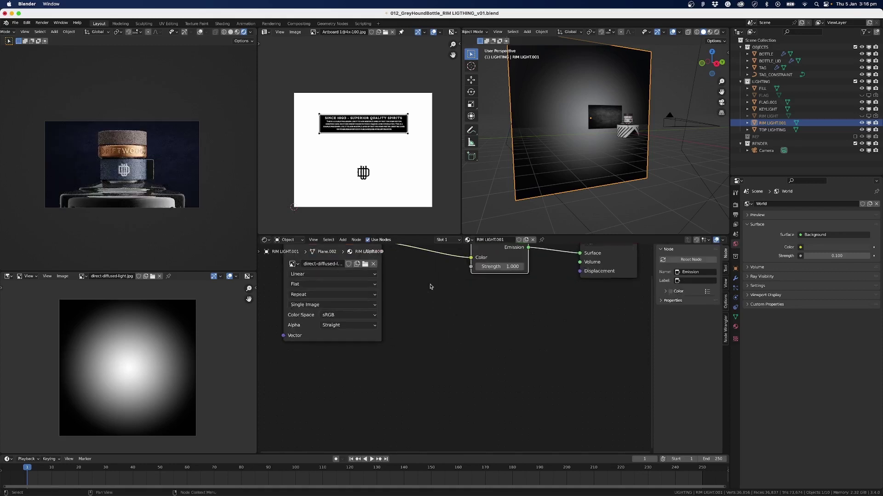
scroll(430, 285, "up", 2)
left_click(499, 266)
type("4")
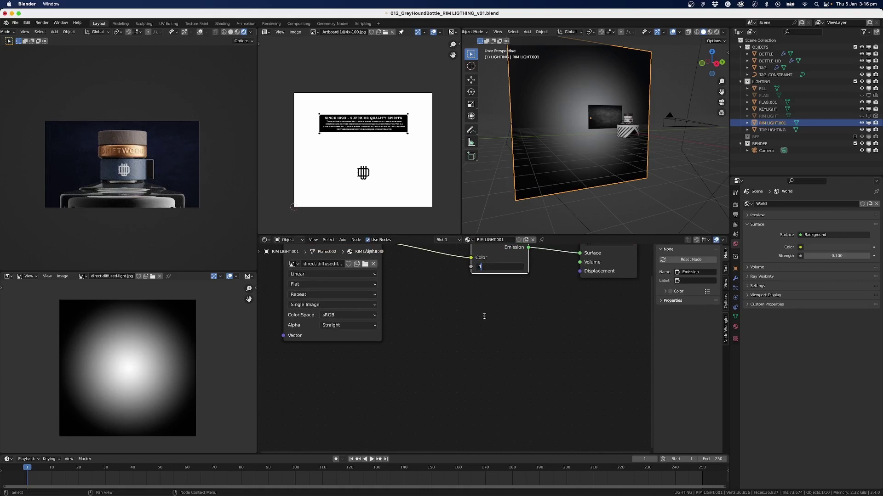
key("Return")
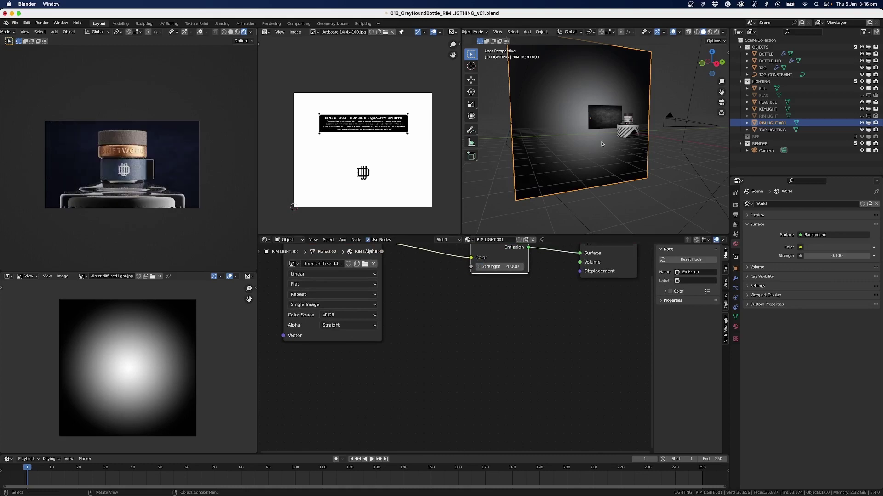
- Scale the rim light plane up about 1.27 times and move it farther back behind the bottle along the negative X axis
key("s")
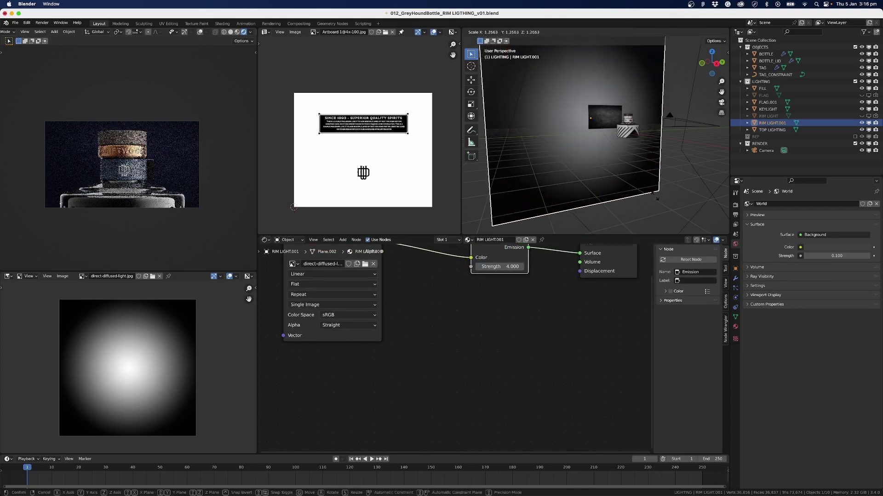
left_click(666, 203)
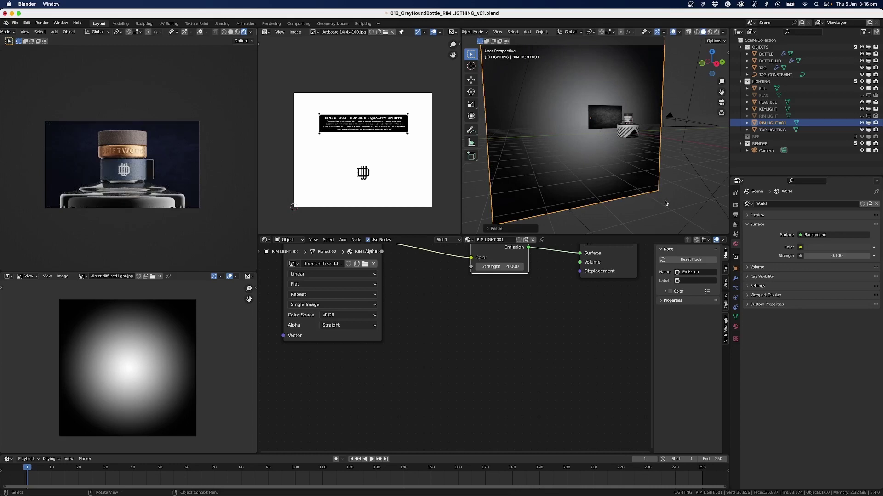
key("g")
key("x")
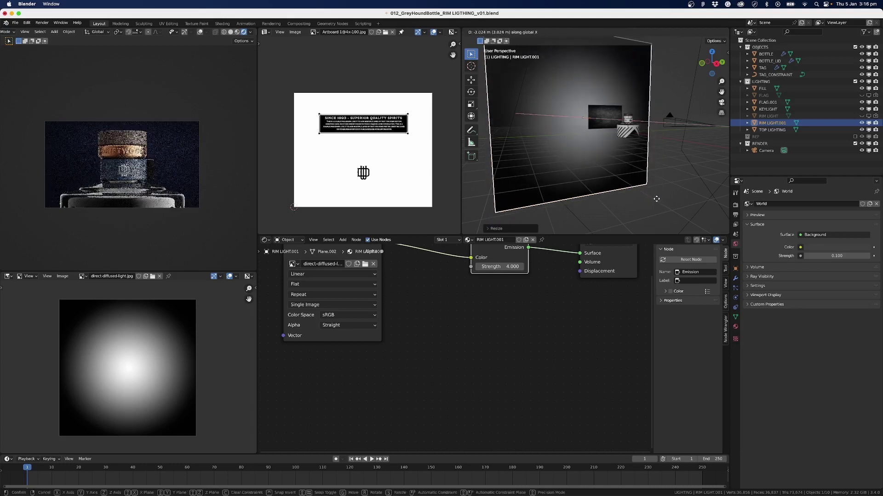
left_click(656, 198)
scroll(463, 318, "down", 2)
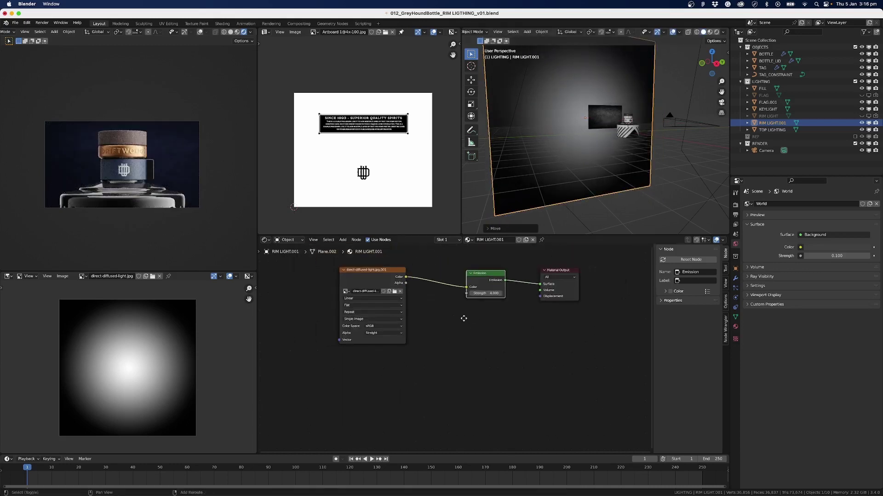
scroll(464, 318, "left", 5)
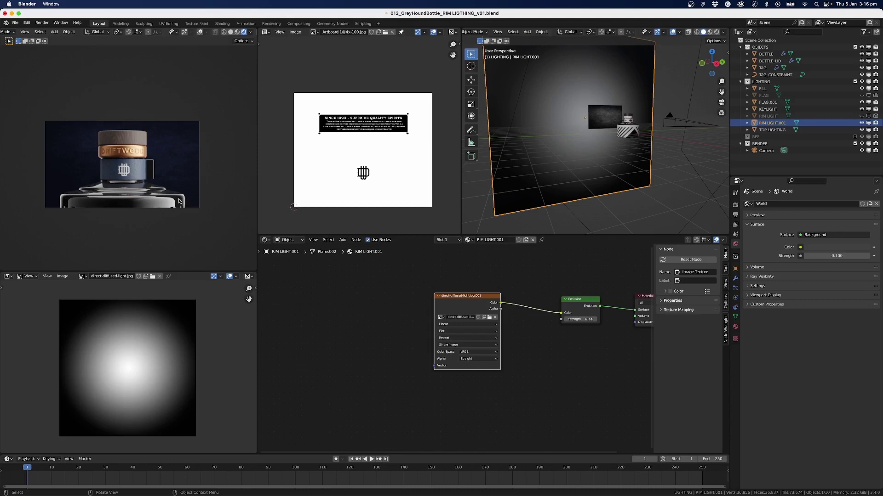
- Try lowering the rim light plane along the Z axis to compare its effect on the bottle
scroll(146, 195, "down", 1)
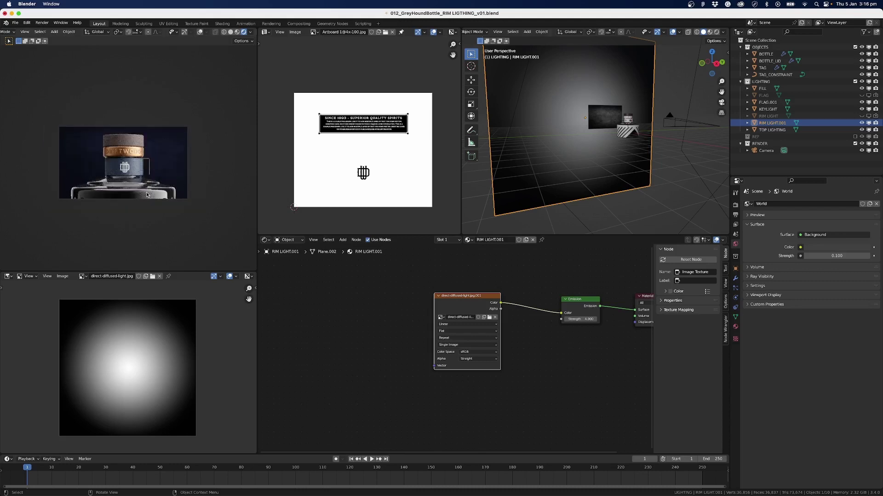
scroll(147, 194, "up", 1)
key("g")
key("z")
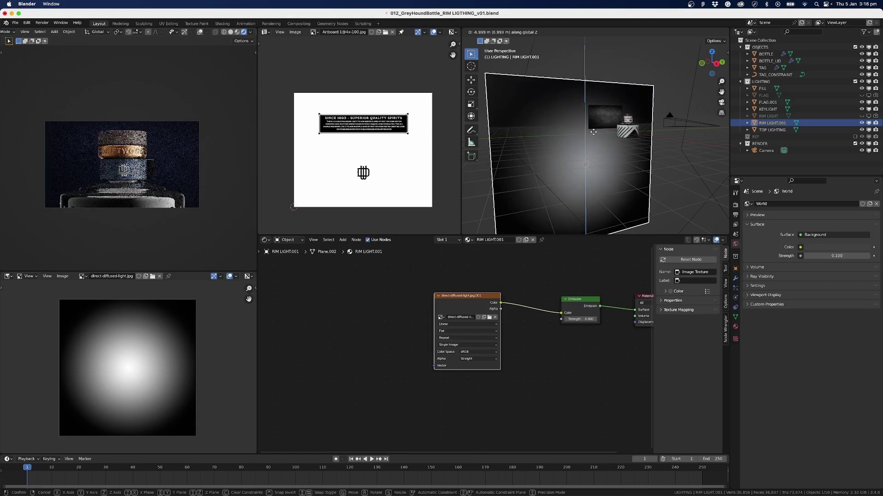
left_click(595, 82)
- Select the FLAG.001 plane behind the bottle and open its mesh for editing
left_click(596, 110)
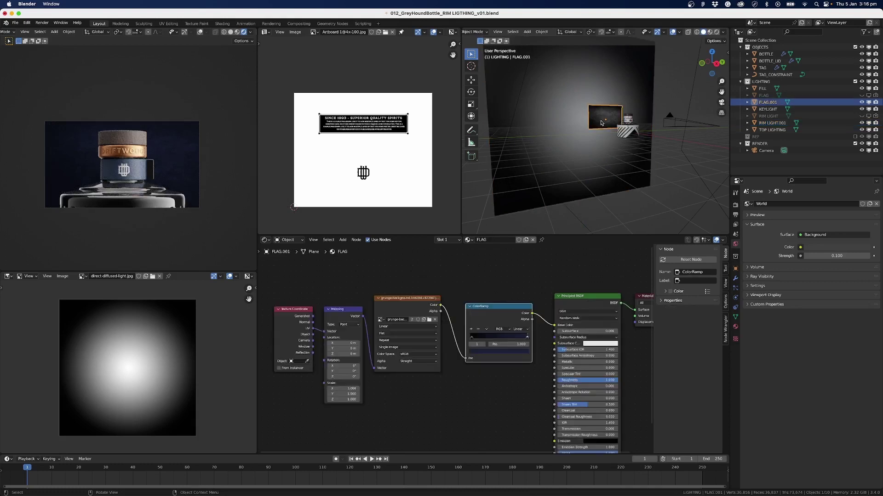
scroll(602, 138, "up", 5)
middle_click_drag(607, 168, 603, 146)
key("Tab")
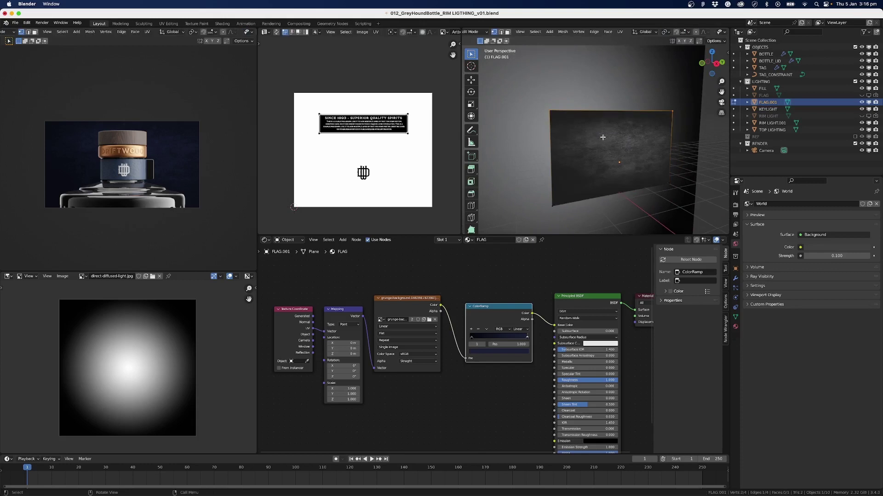
scroll(658, 158, "down", 4)
key("a")
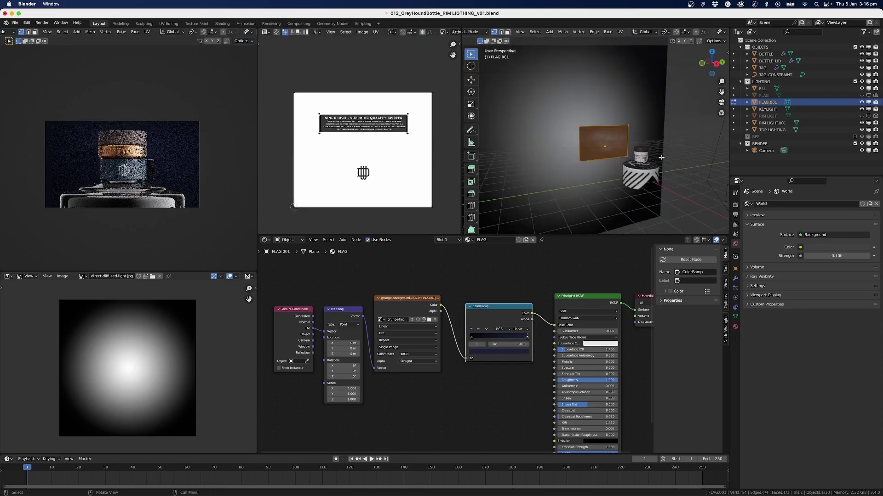
key("s")
key("Escape")
- Raise the top edge of the FLAG.001 plane about 0.45 m along Z and return to Object Mode
left_click(612, 123)
key("g")
key("z")
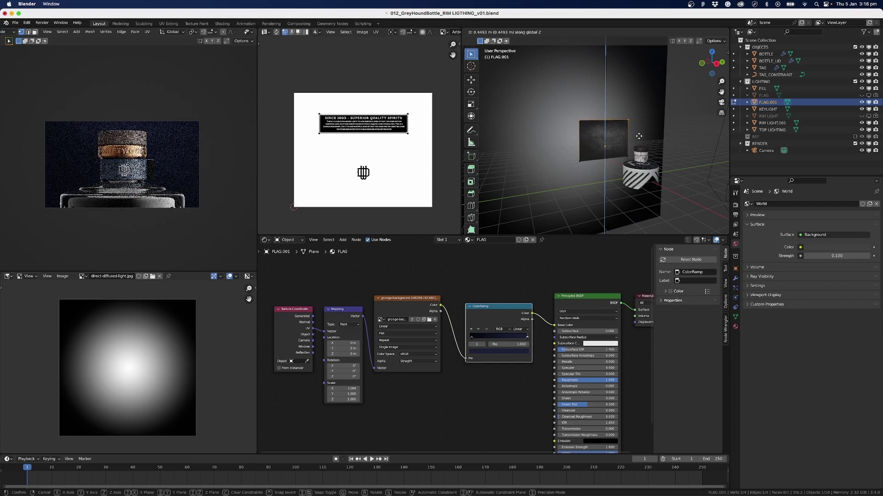
left_click(638, 134)
scroll(161, 195, "up", 2)
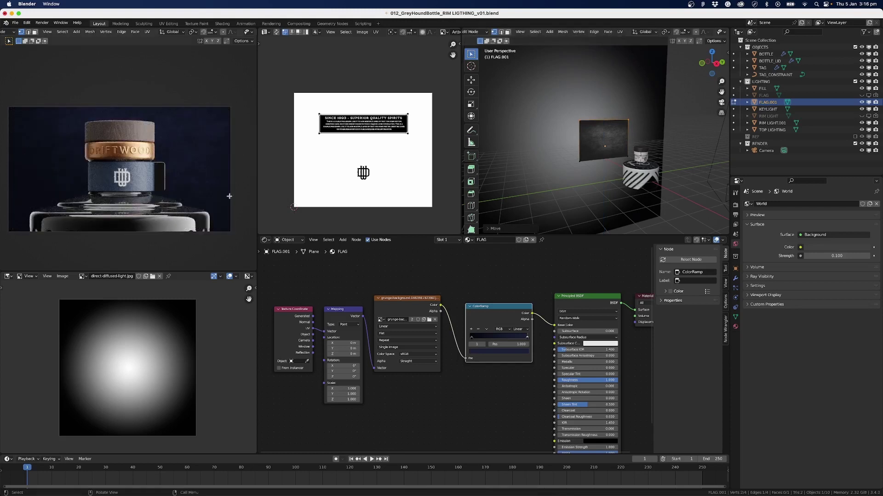
key("Tab")
- Select the KEYLIGHT plane and set its viewport display to Textured
middle_click_drag(631, 156, 599, 113)
left_click(593, 117)
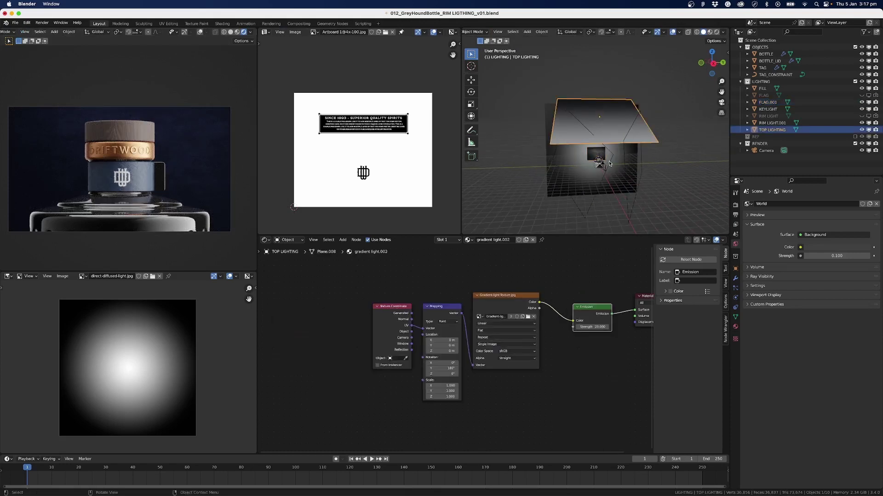
left_click(625, 151)
left_click(609, 145)
left_click(618, 156)
left_click(636, 164)
left_click(624, 154)
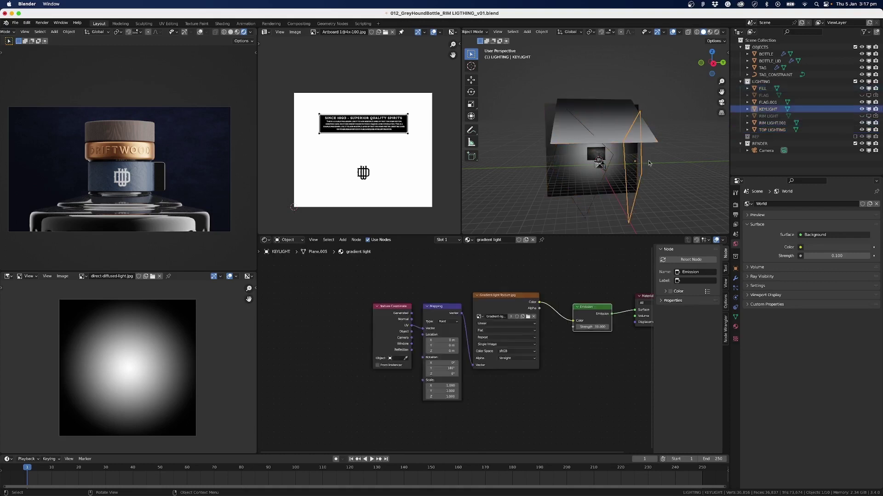
mouse_move(624, 154)
middle_mouse_down()
mouse_move(645, 155)
mouse_move(616, 143)
middle_mouse_up()
left_click(735, 268)
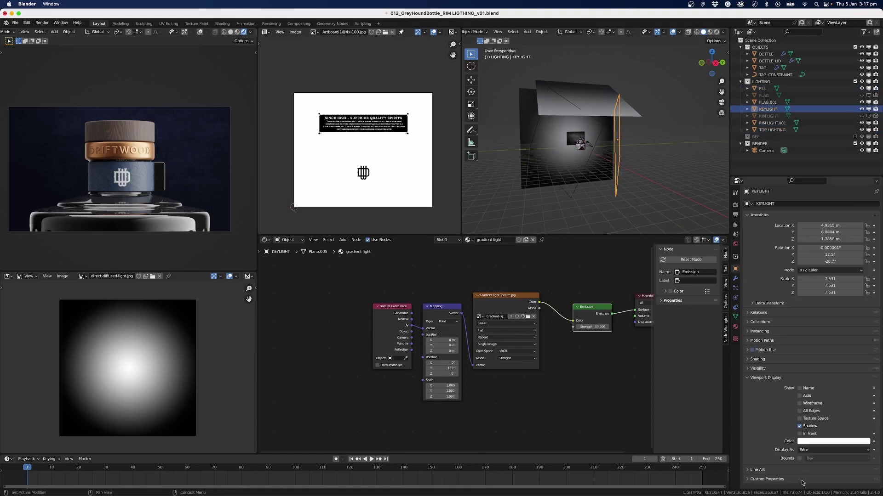
left_click(805, 450)
left_click(815, 421)
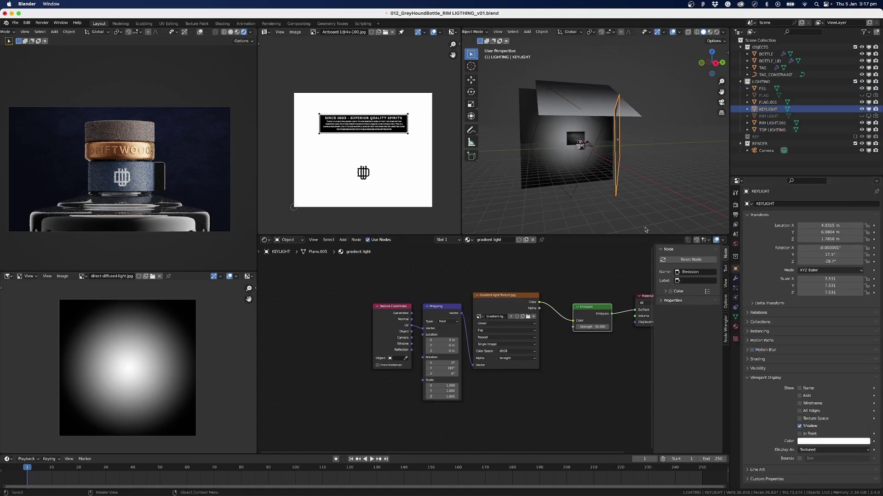
- Set the FILL plane's viewport display to Textured
left_click(595, 161)
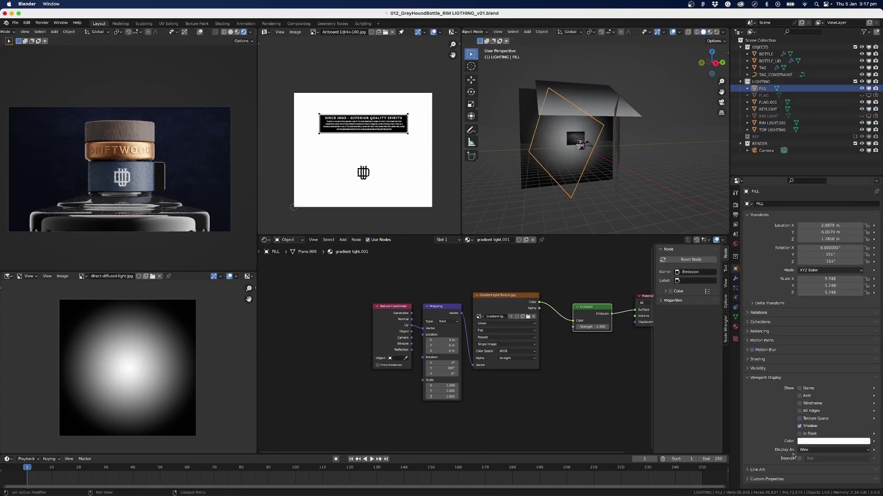
left_click(823, 450)
left_click(815, 421)
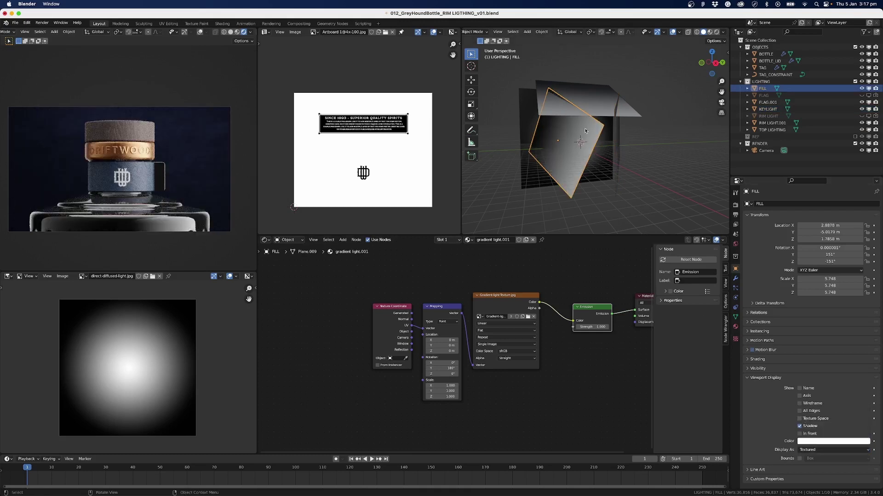
- Examine the key, fill and top light planes in turn against their reflections on the bottle in the rendered camera view
left_click(619, 136)
middle_click_drag(619, 135, 588, 182)
scroll(592, 170, "up", 5)
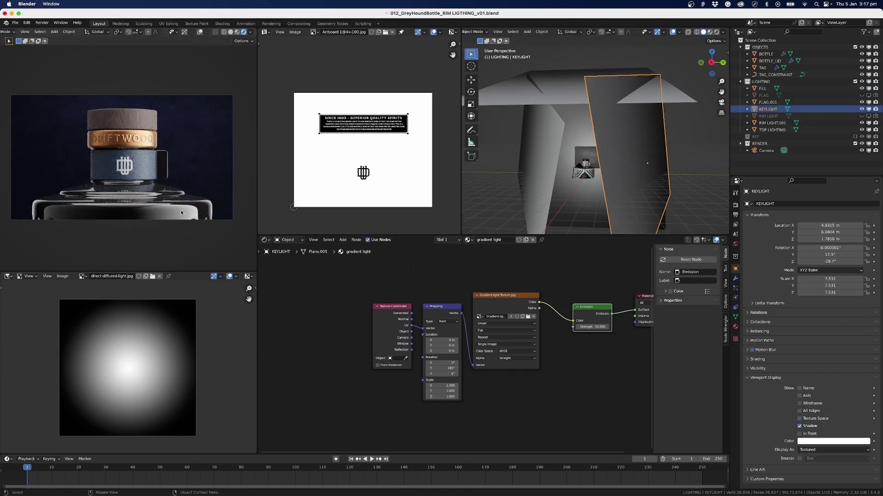
left_click(540, 145)
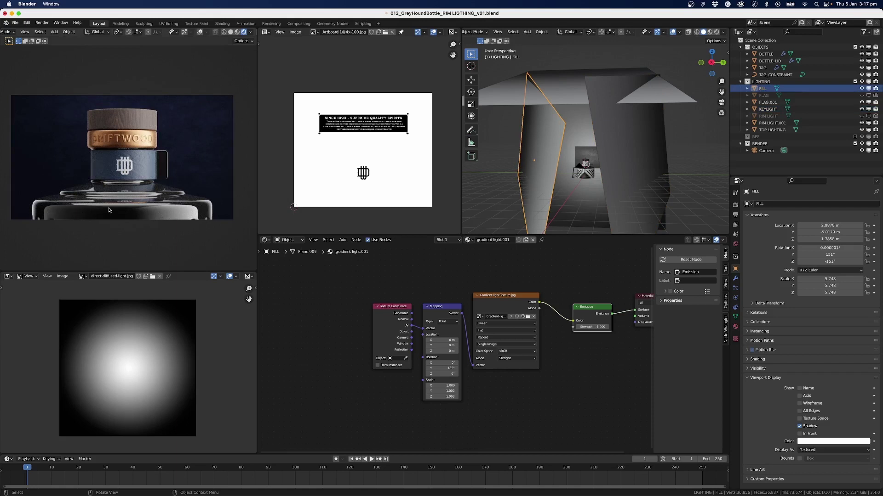
left_click(571, 96)
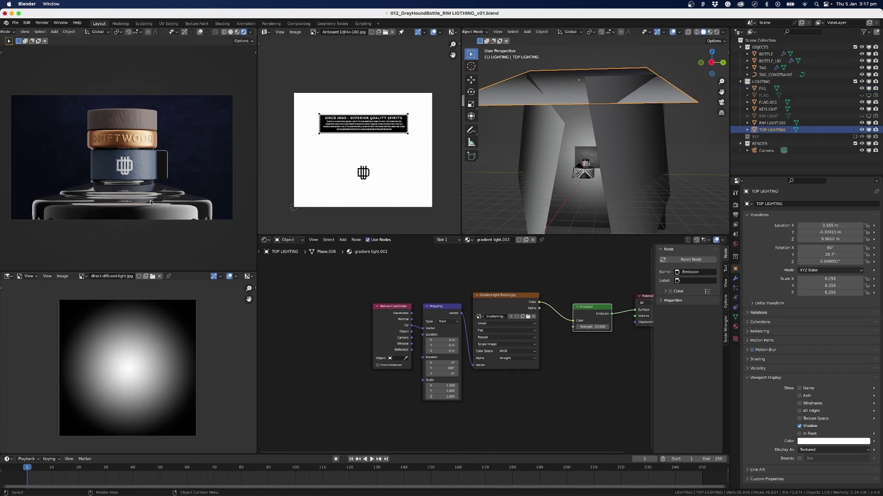
scroll(150, 201, "down", 1)
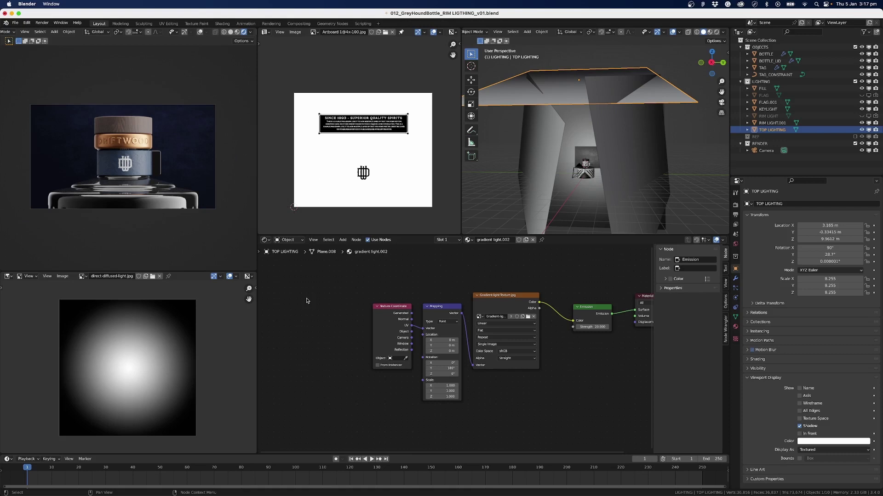